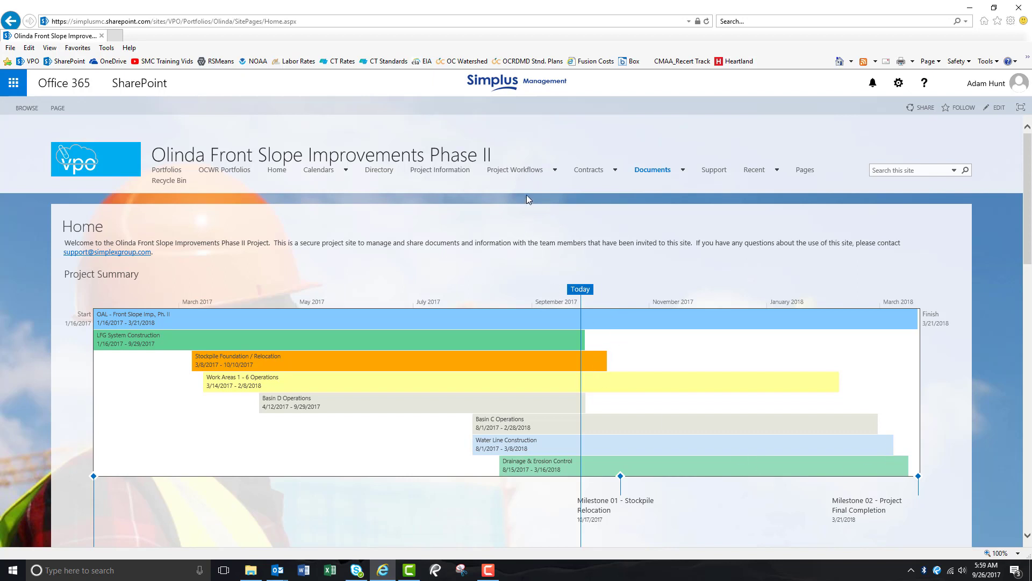
Open the project's Submittals workflow list and switch it to the All Submittals view
mouse_move(530, 176)
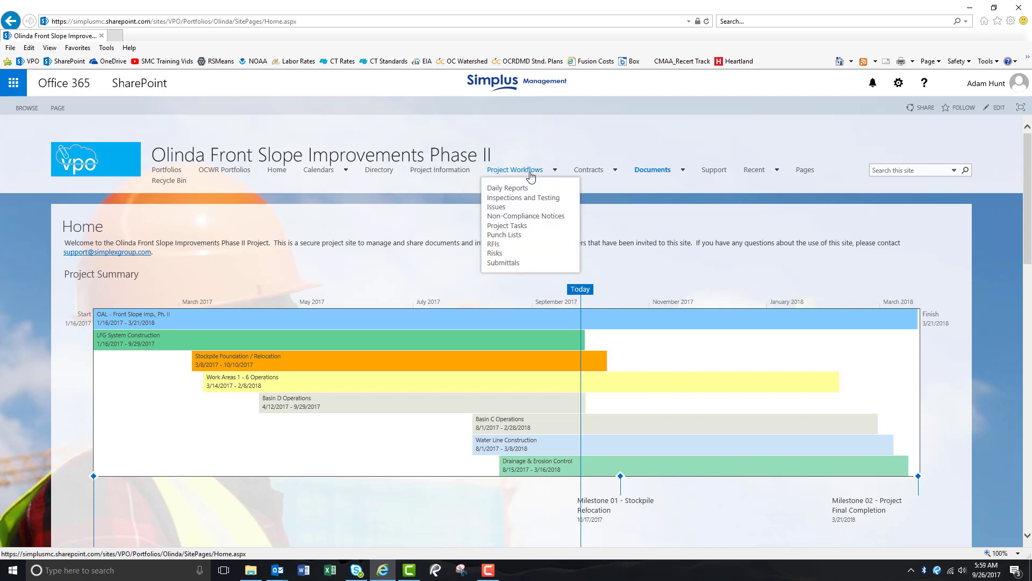
left_click(508, 263)
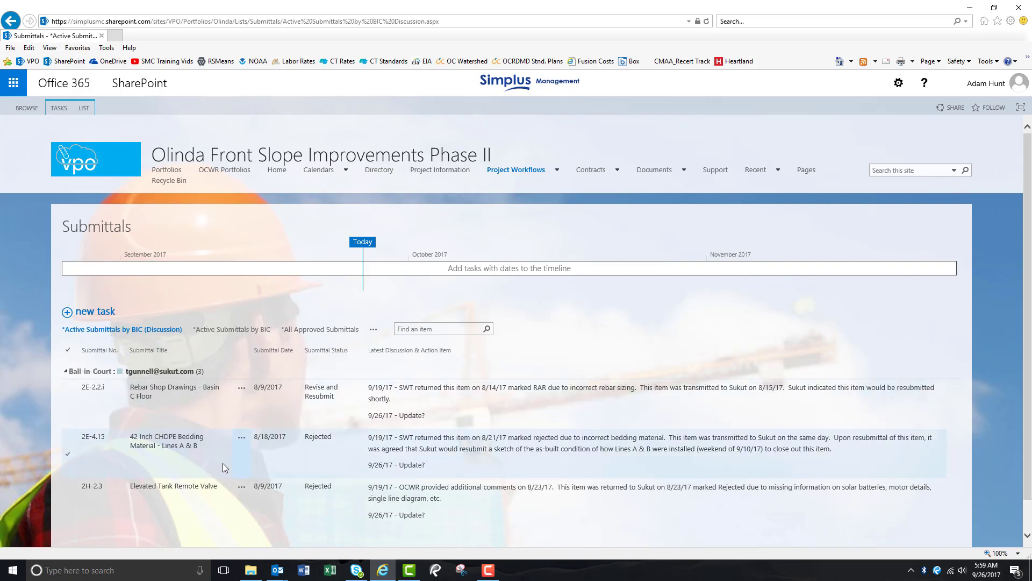
scroll(235, 420, "down", 1)
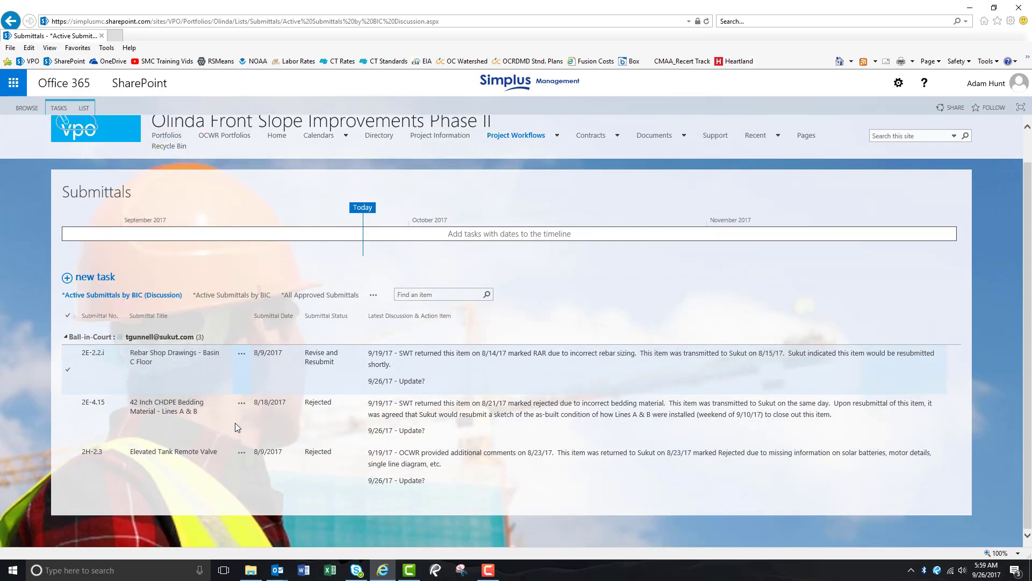
mouse_move(150, 342)
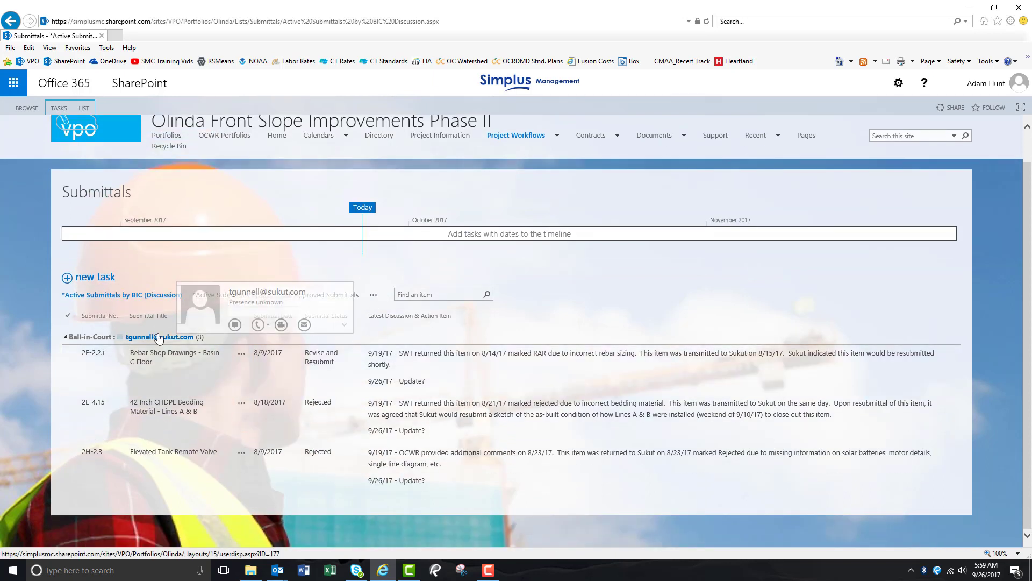
left_click(374, 298)
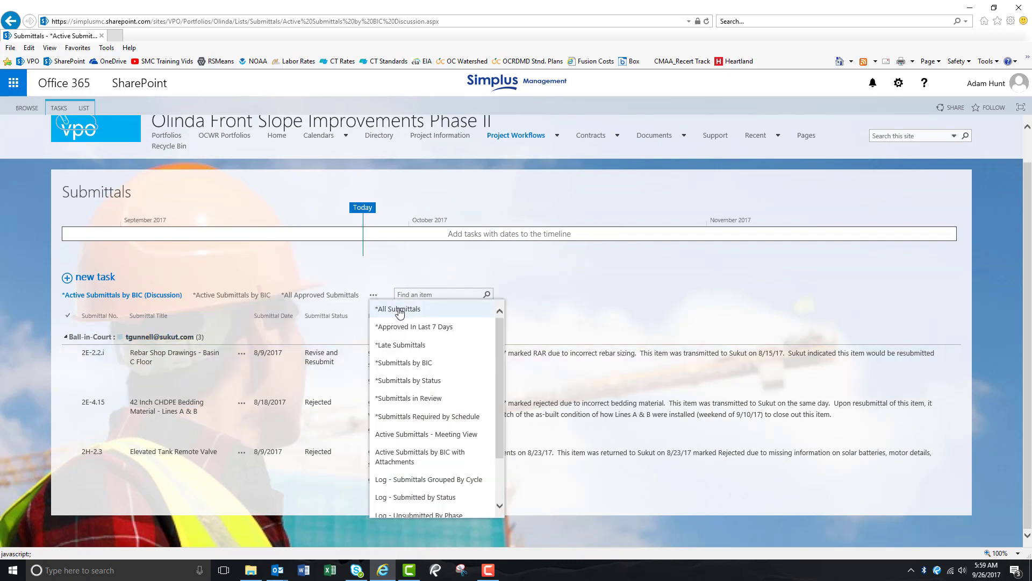
left_click(396, 311)
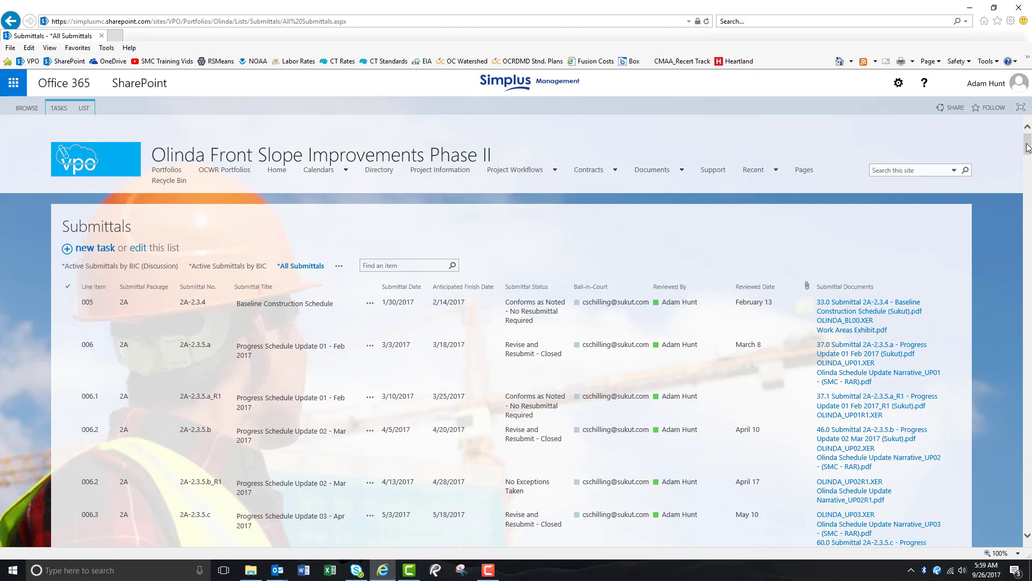
mouse_move(1028, 147)
left_mouse_down()
mouse_move(1013, 364)
mouse_move(1021, 527)
mouse_move(1022, 146)
left_mouse_up()
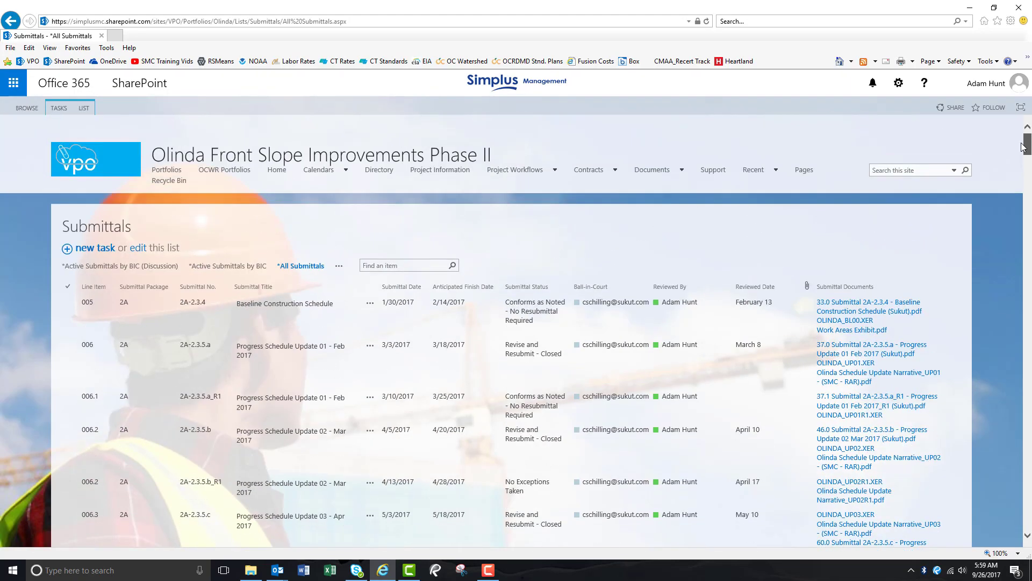
Start a new submittal task and set its specification section to Special Provisions
left_click(94, 254)
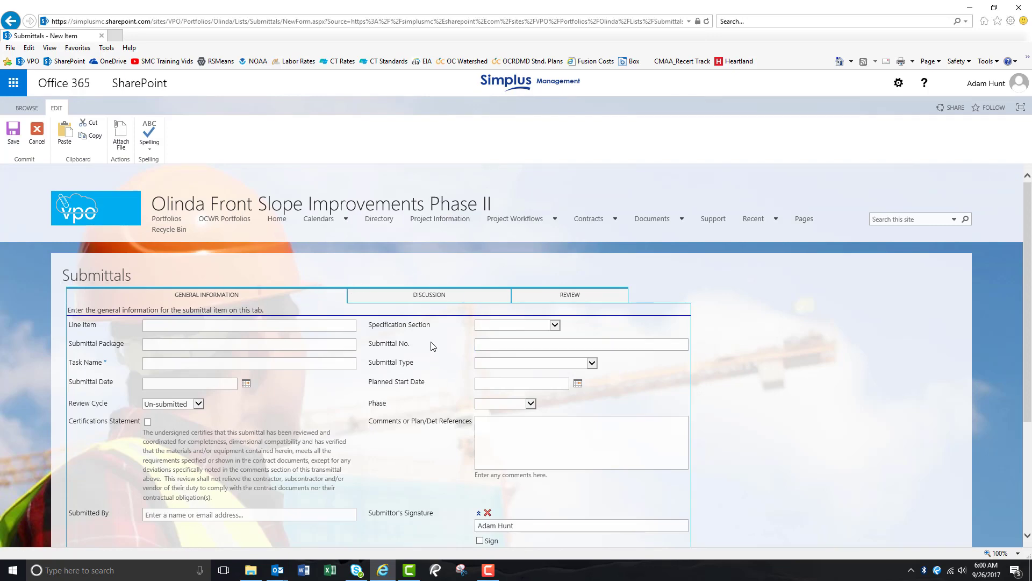
scroll(441, 354, "down", 2)
scroll(392, 322, "up", 2)
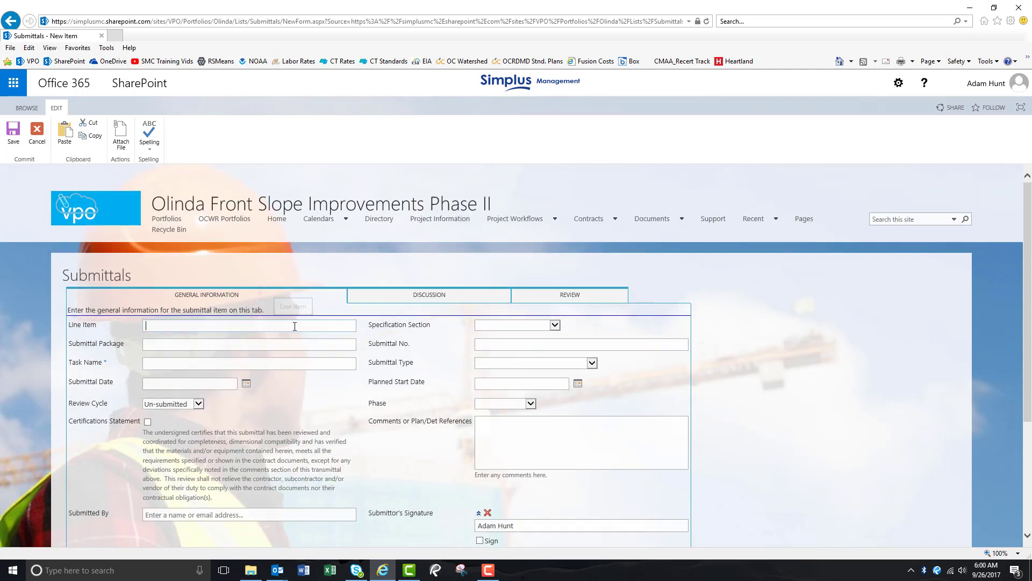
left_click(270, 326)
left_click(556, 327)
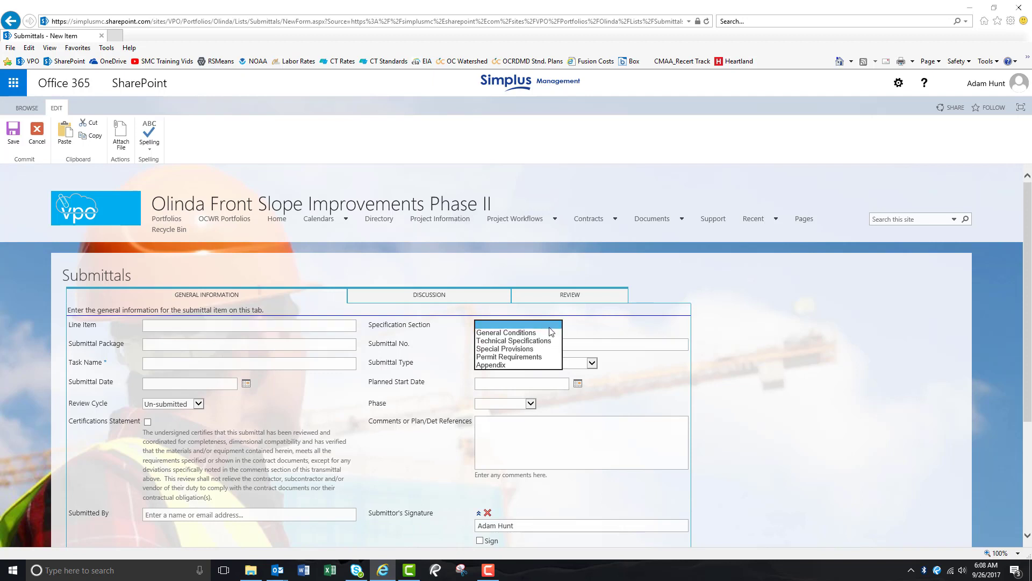
left_click(528, 349)
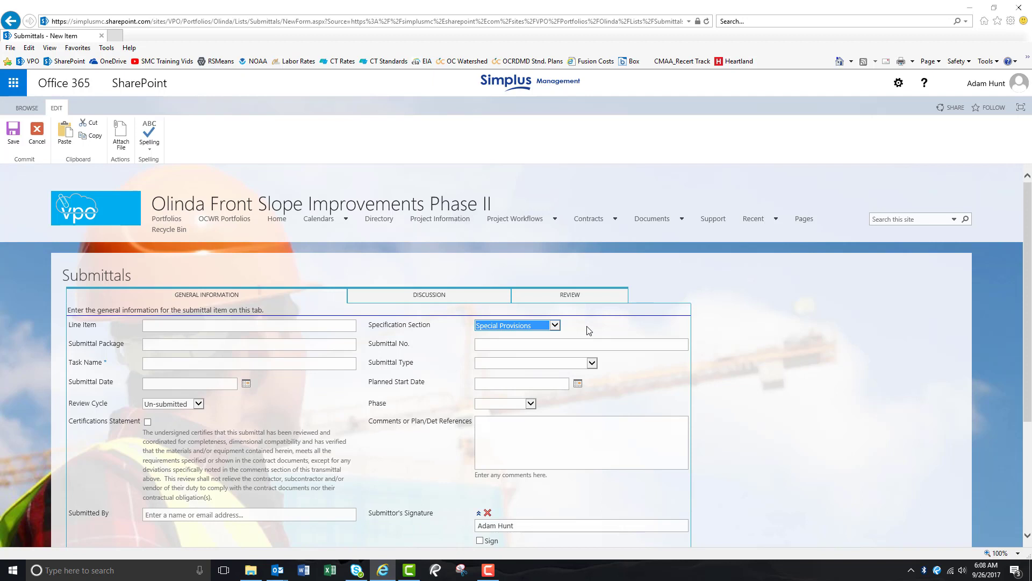
Set the submittal package to 2D and the submittal number to 2D-1.2.7
left_click(267, 346)
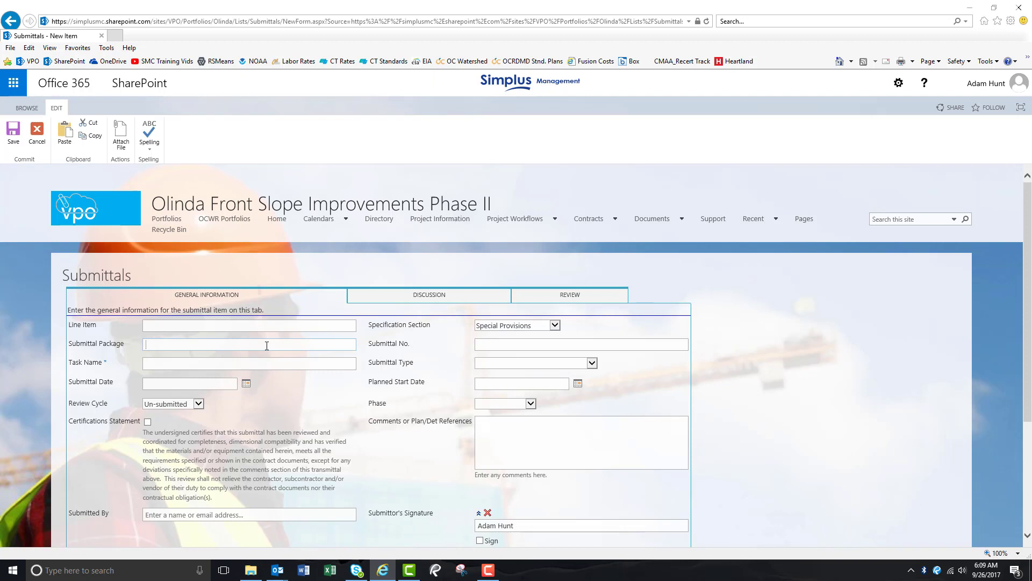
type("2D")
key("Tab")
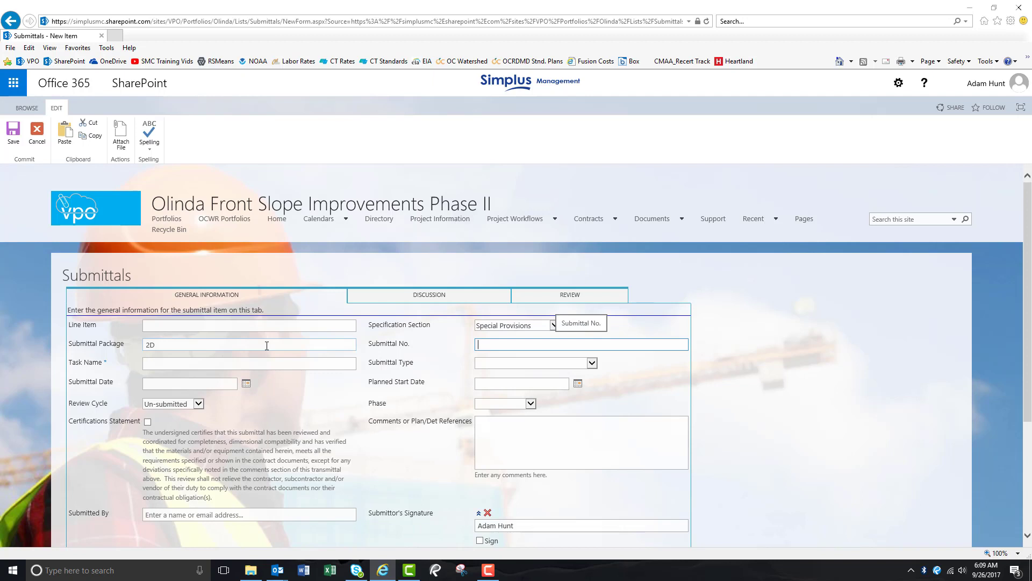
type("2D")
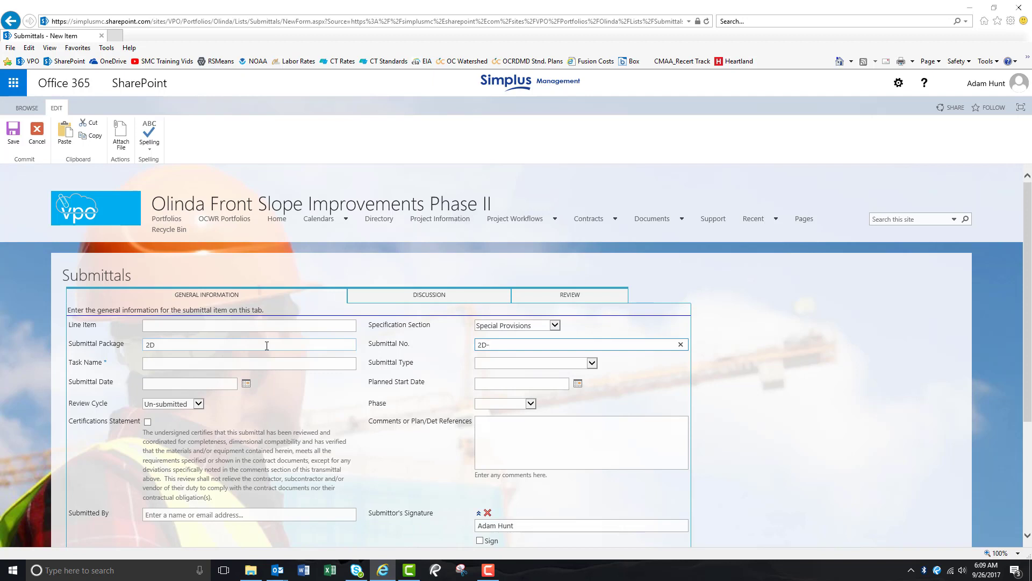
type("-1.2.7")
key("Tab")
Name the task "Earthwork Plan (Test)" and set its submittal type to Work Plan
type("Ea")
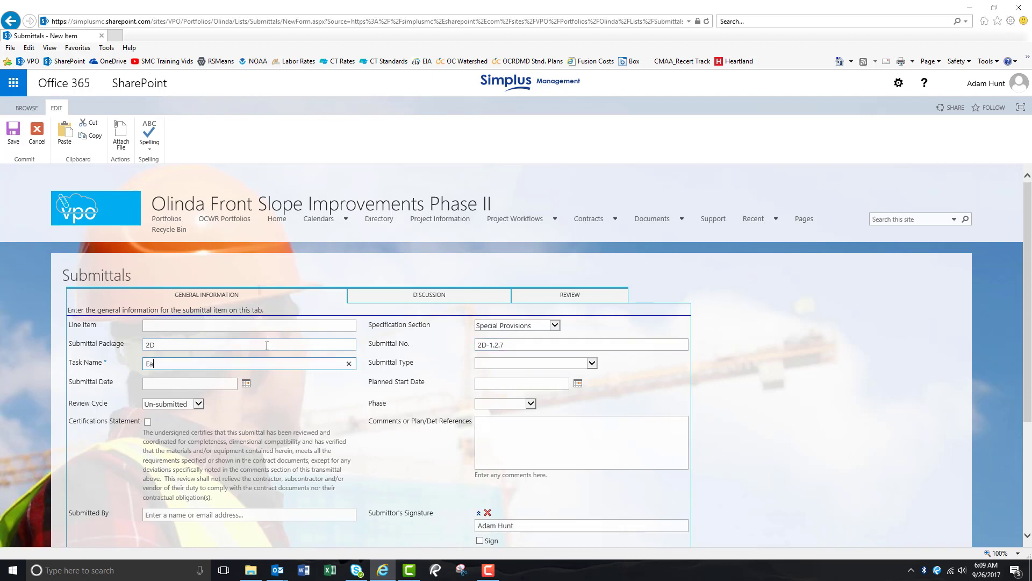
type("rthwork")
type("Plan (Tet")
type("i")
key("BackSpace")
key("BackSpace")
type("st")
key("Tab")
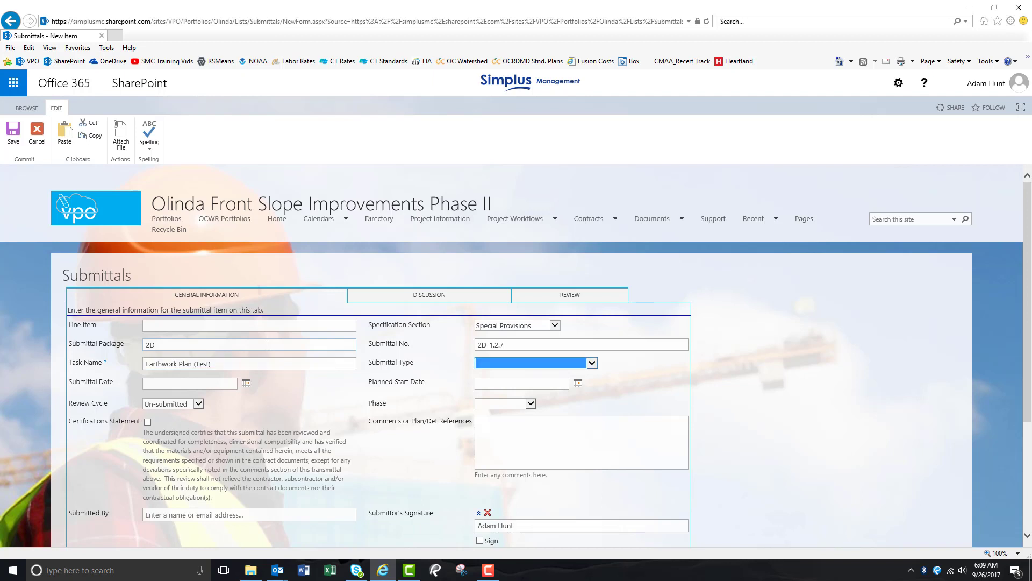
left_click(595, 365)
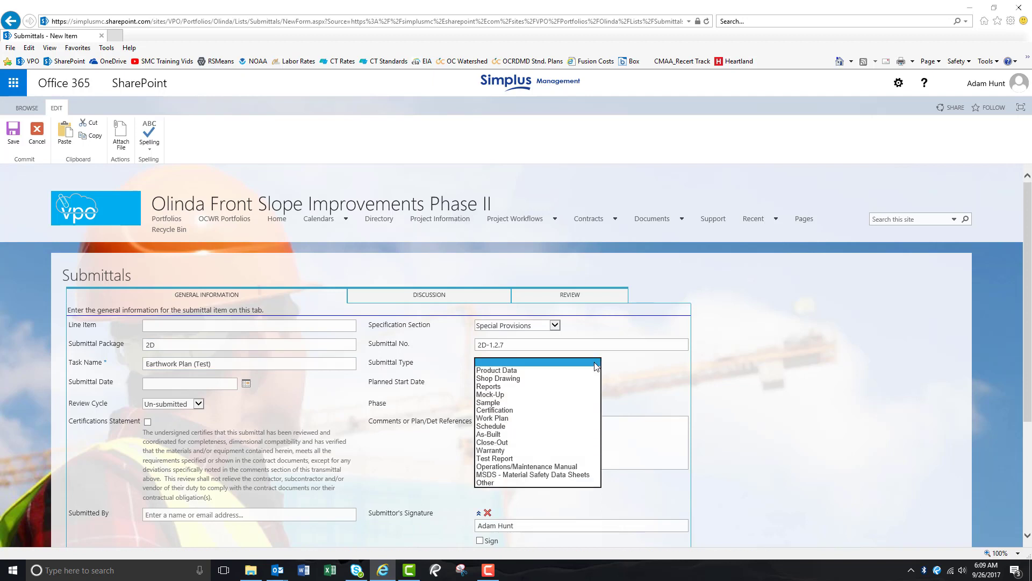
left_click(509, 418)
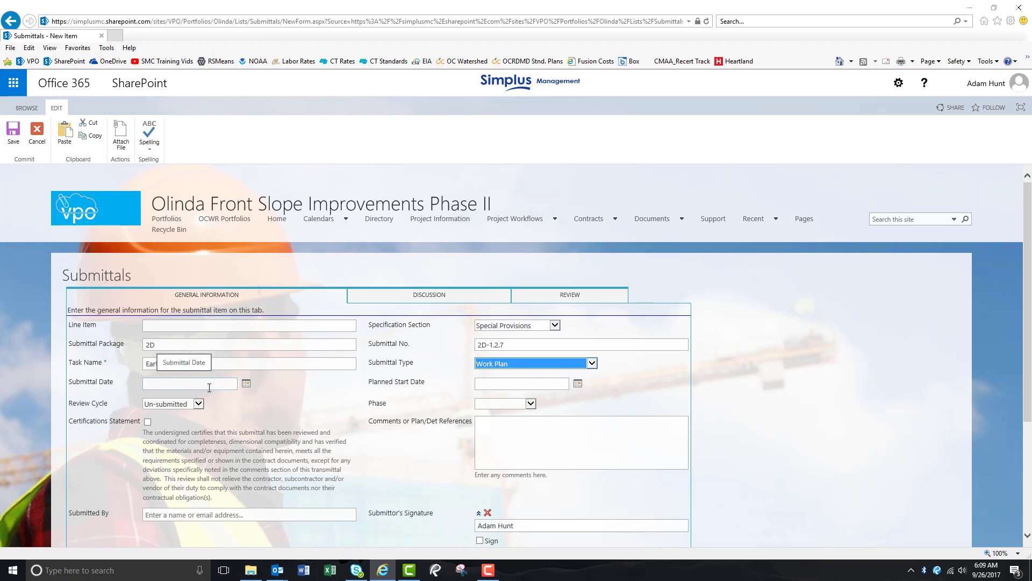
Set both the submittal date and the planned start date to 9/26/2017
left_click(246, 385)
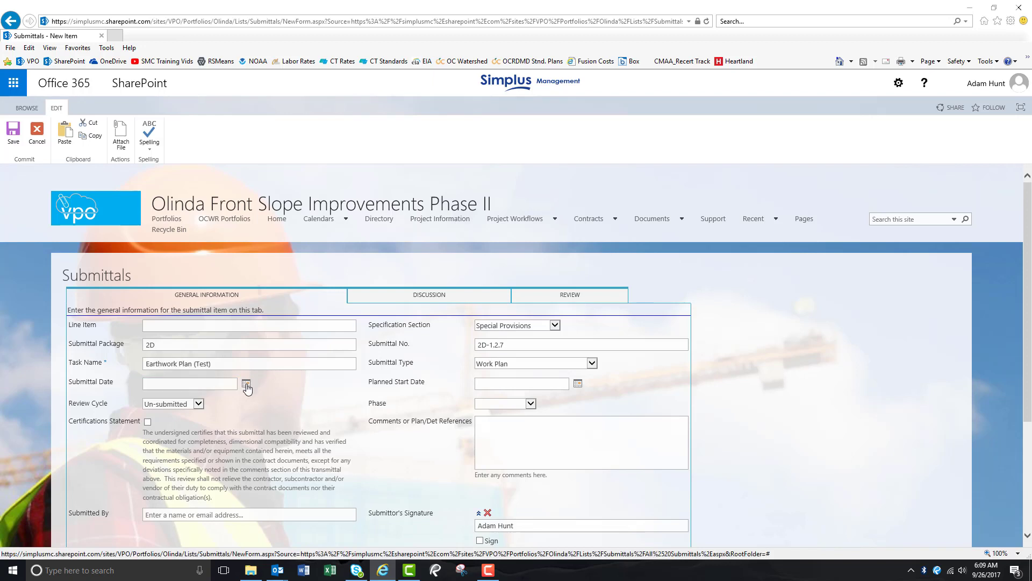
left_click(246, 385)
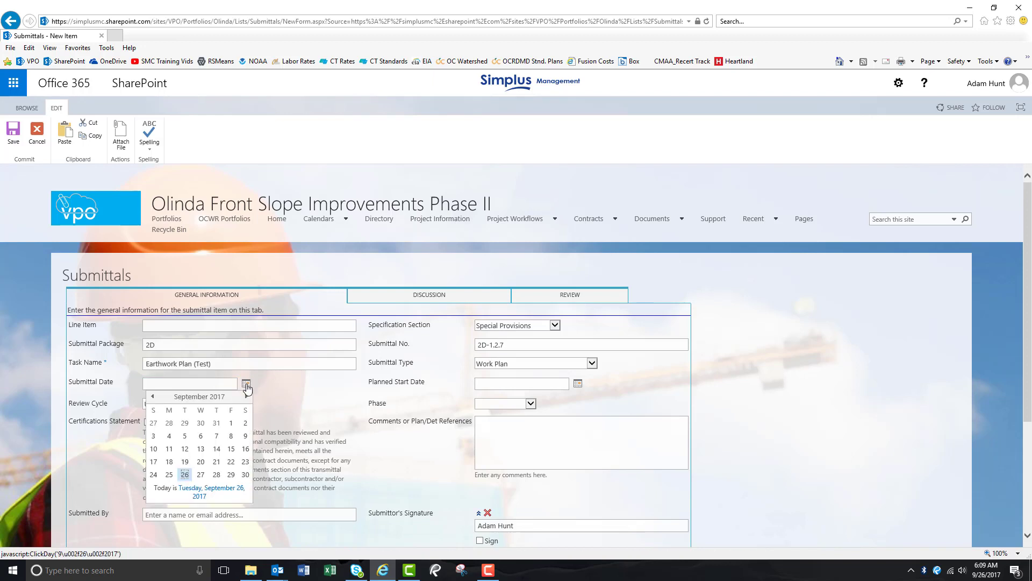
left_click(185, 475)
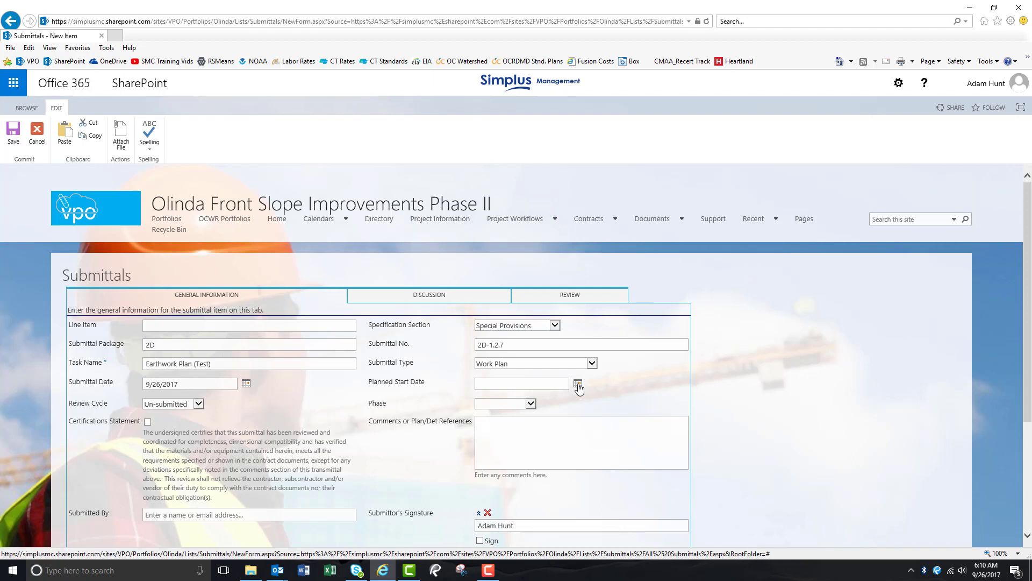
left_click(578, 384)
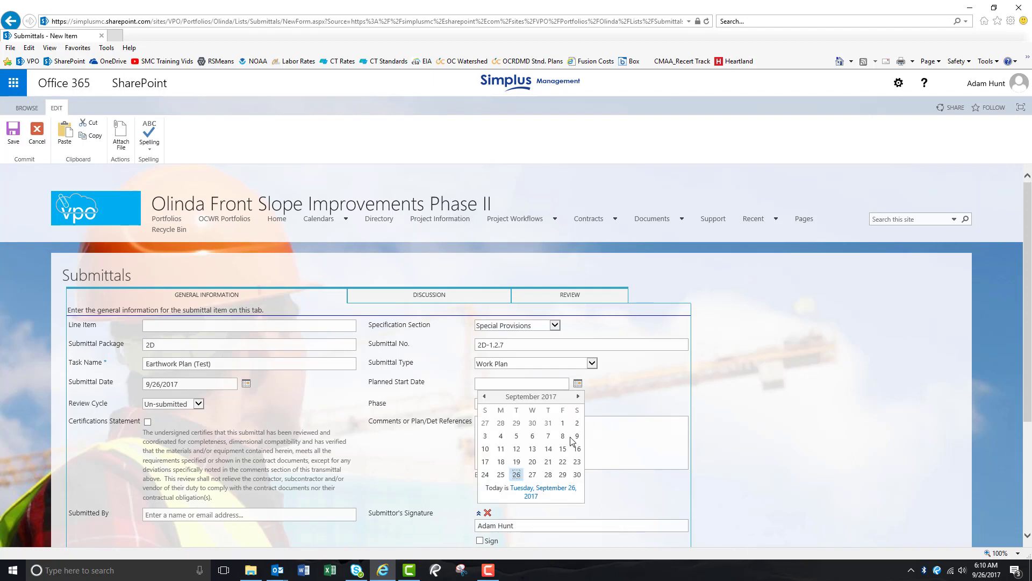
left_click(516, 475)
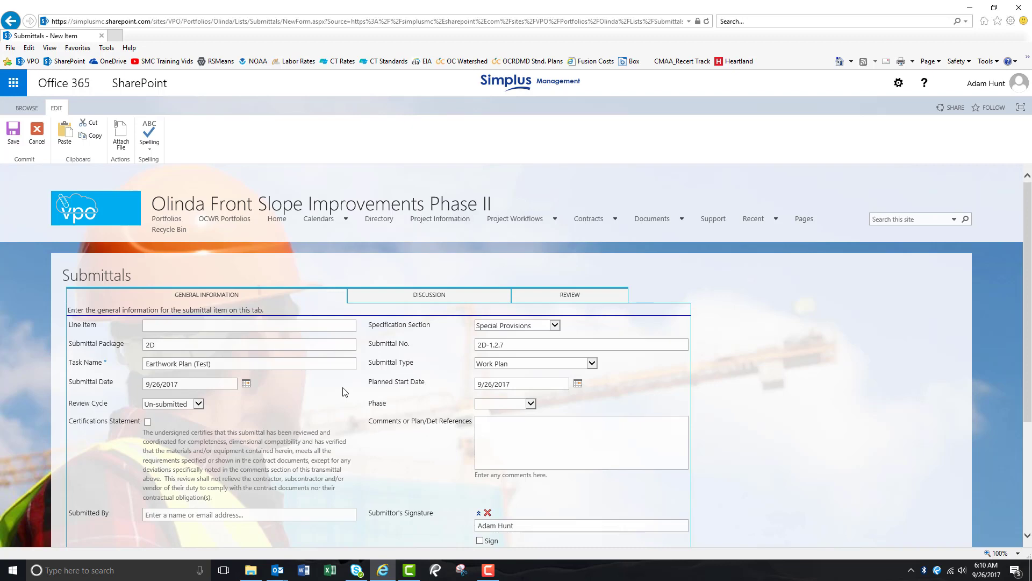
scroll(345, 392, "down", 3)
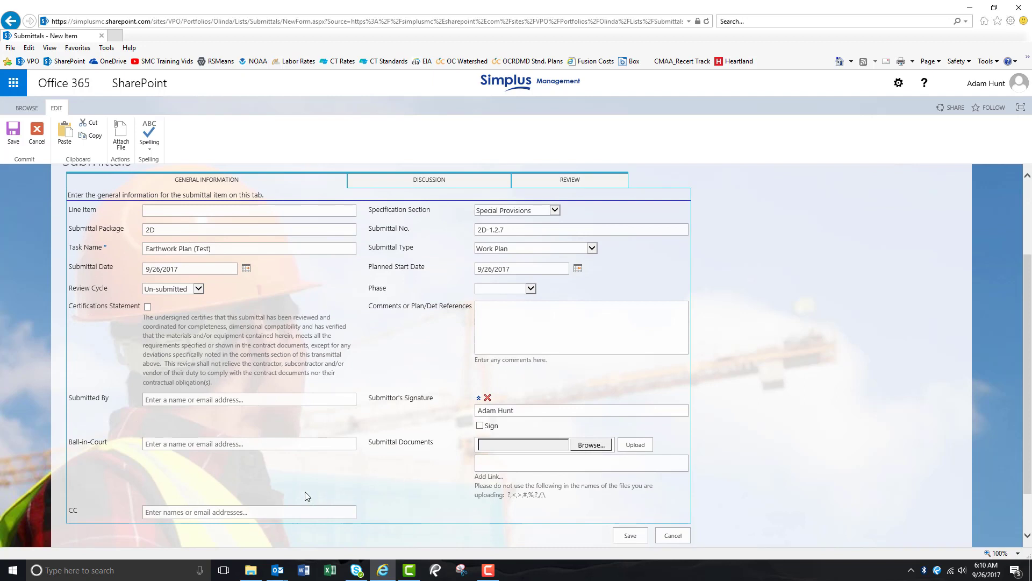
left_click(187, 443)
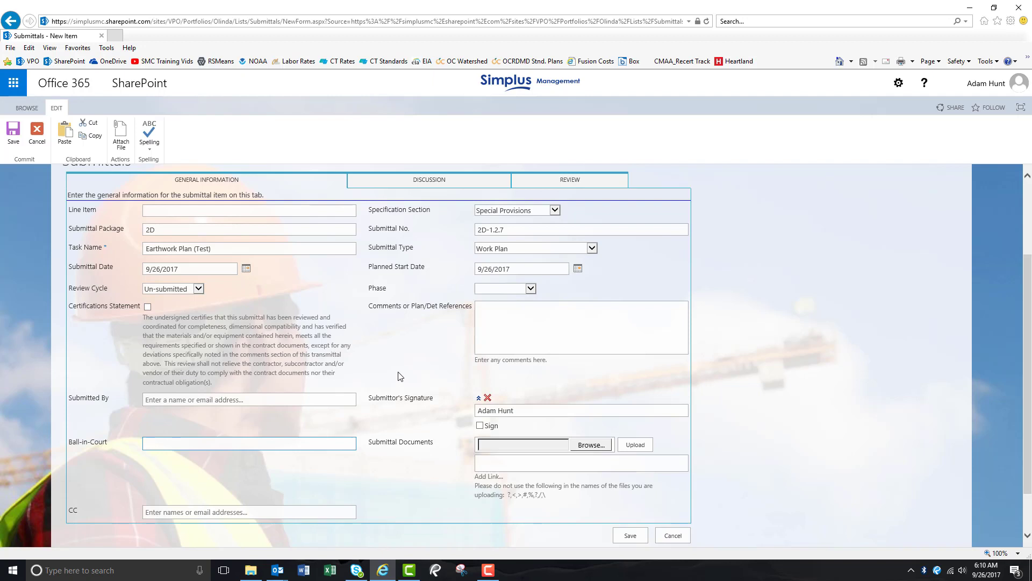
type("tg")
key("Return")
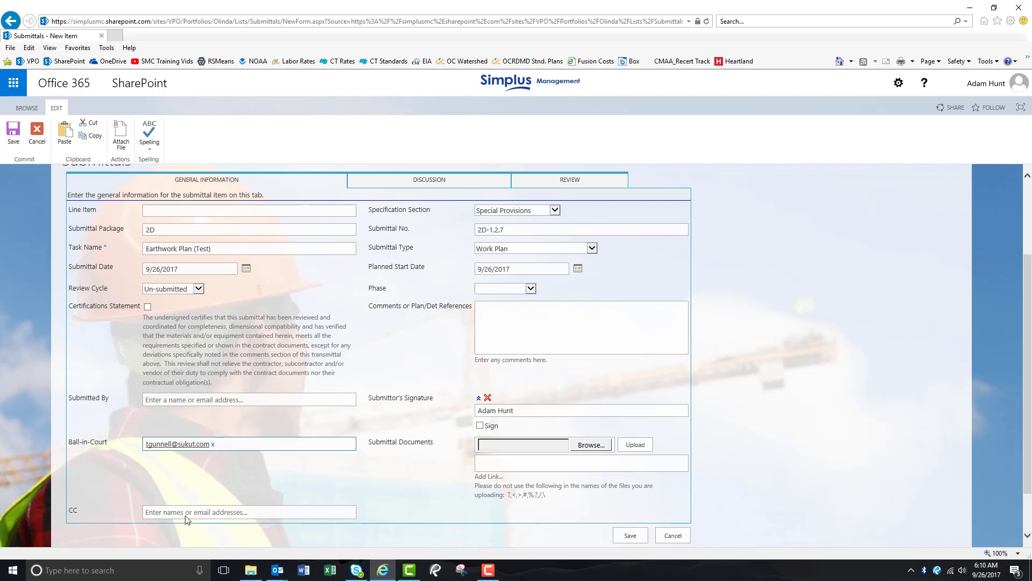
left_click(177, 400)
left_click(382, 482)
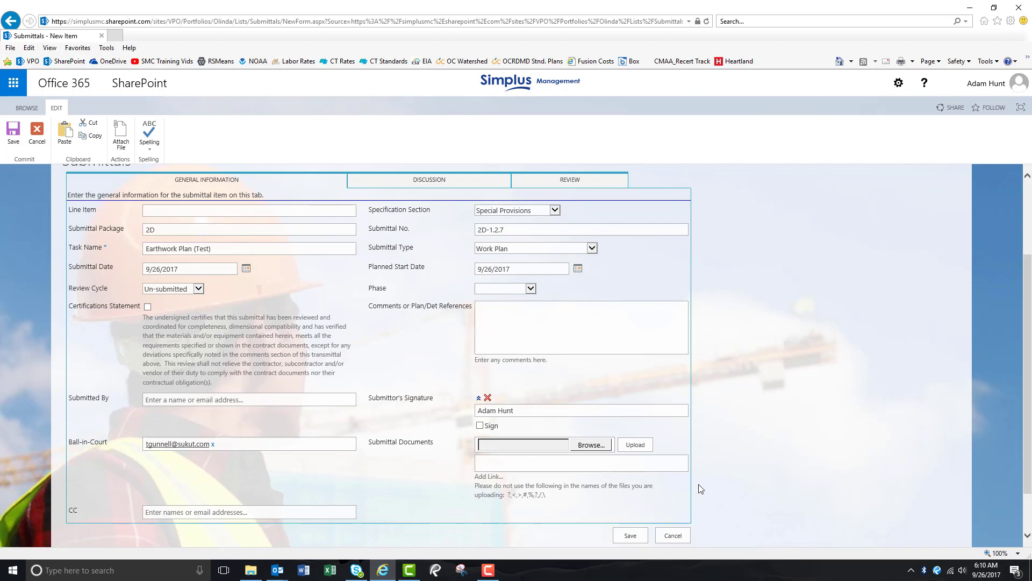
scroll(413, 468, "down", 1)
scroll(379, 418, "up", 3)
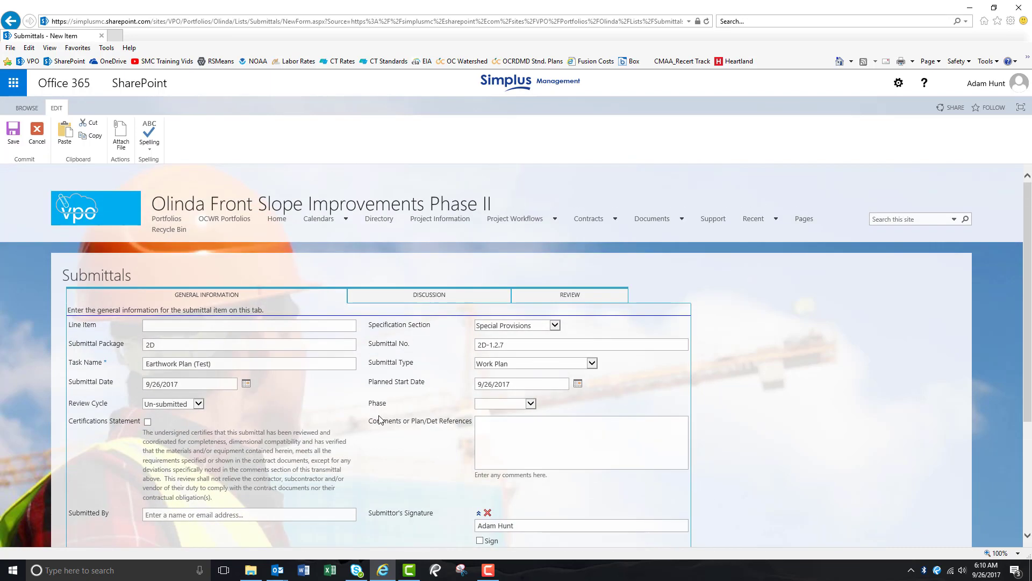
scroll(443, 384, "down", 3)
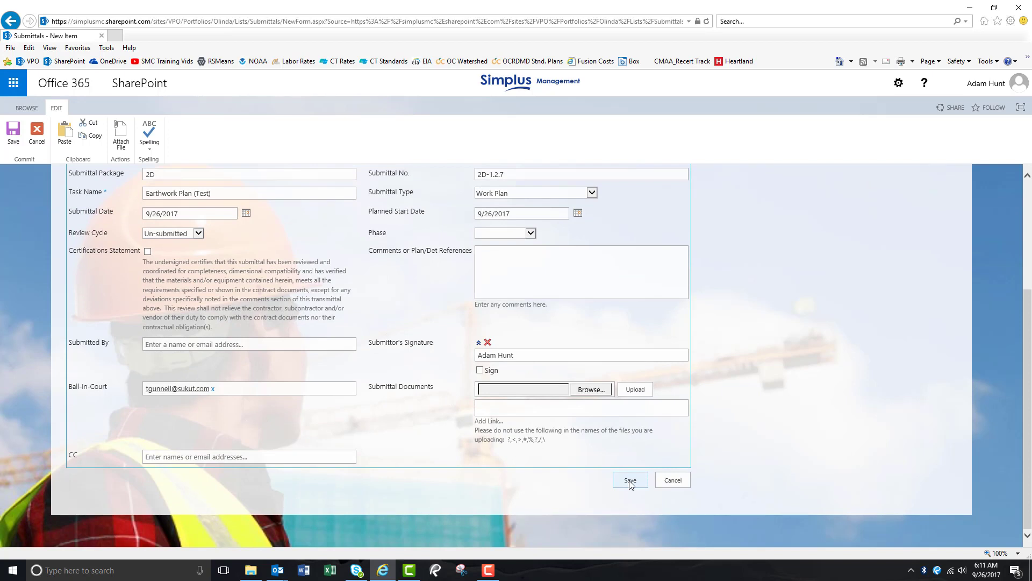
left_click(213, 389)
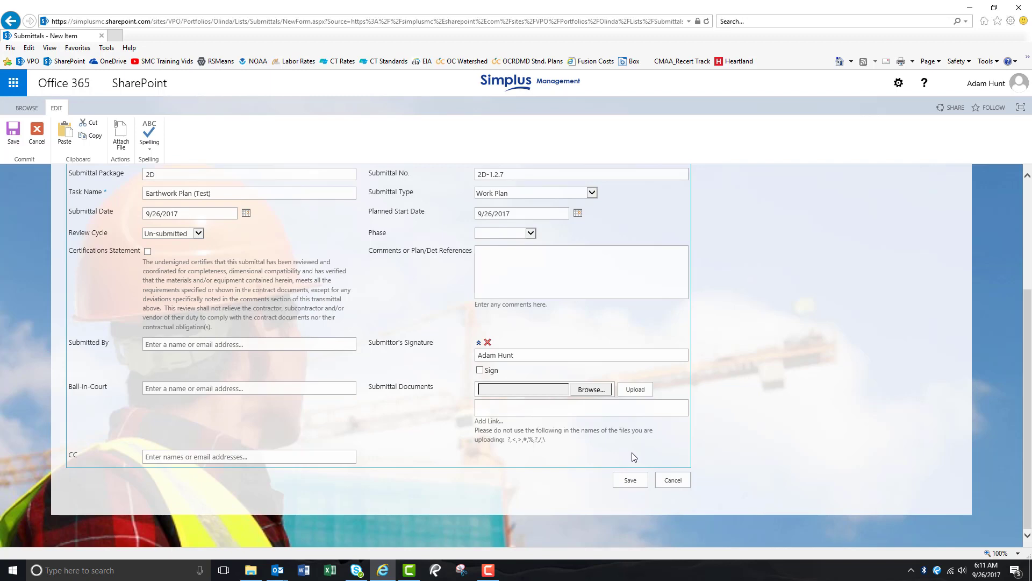
Save the new submittal and look for it in the All Submittals list
left_click(632, 479)
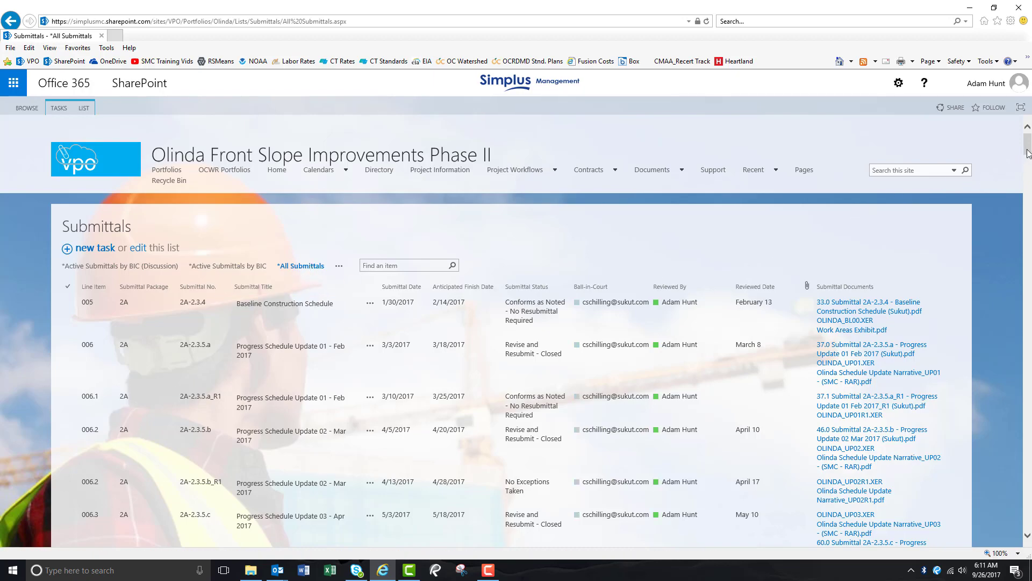
left_click_drag(1027, 153, 1028, 251)
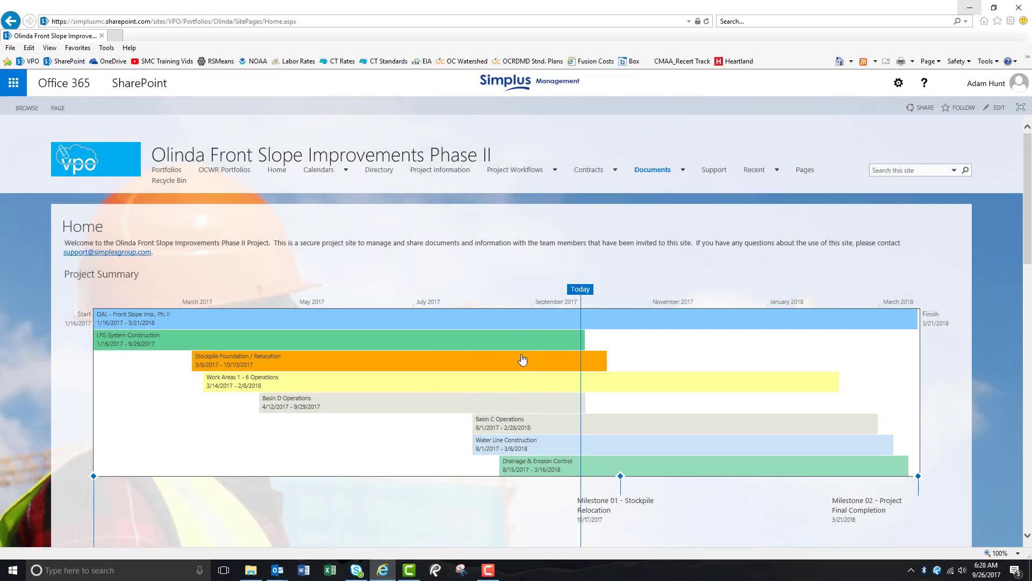
Open the Earthwork Plan (Test) submittal for editing from the All Submittals view of the project's Submittals list
mouse_move(515, 171)
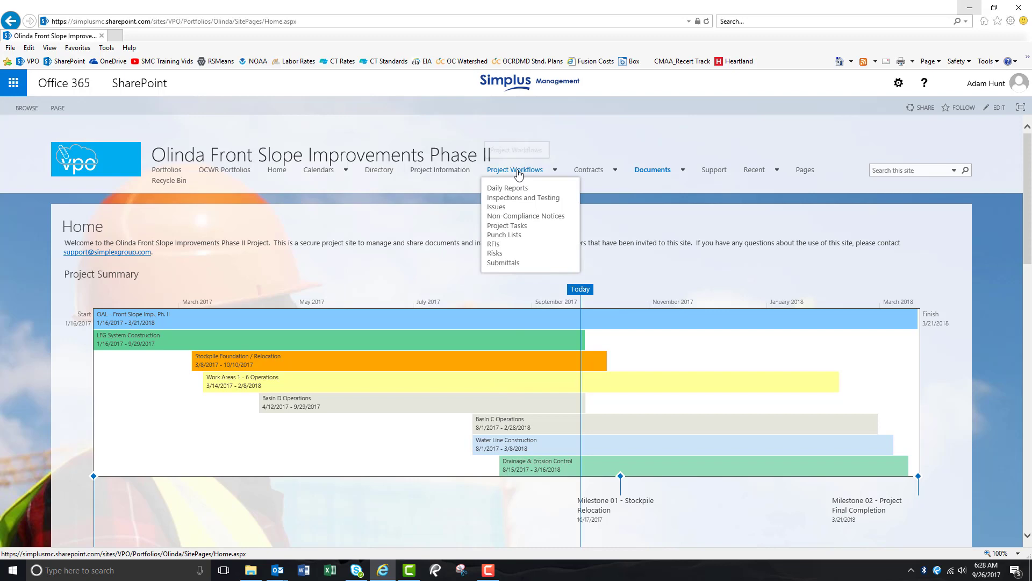
left_click(505, 264)
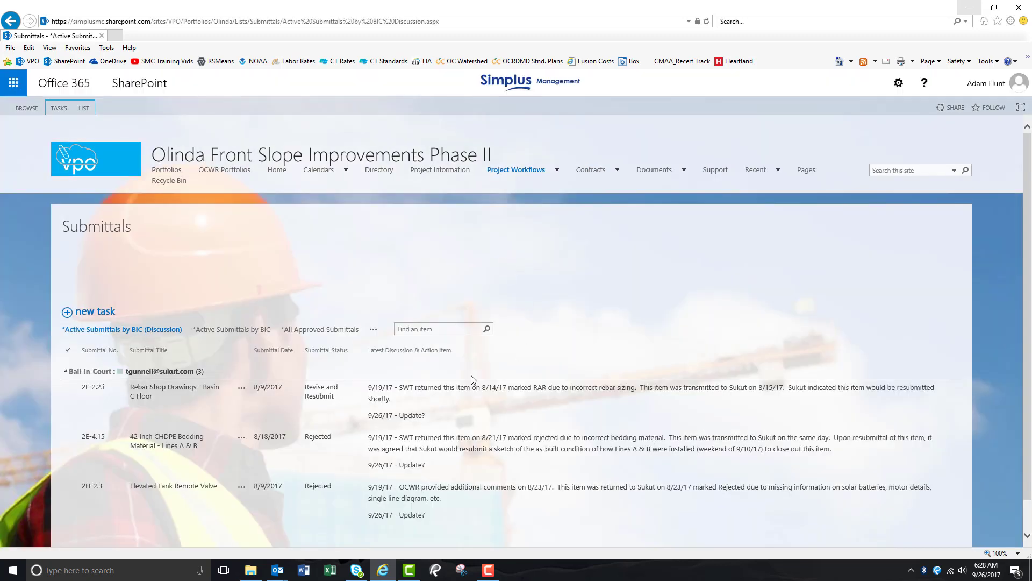
left_click(374, 329)
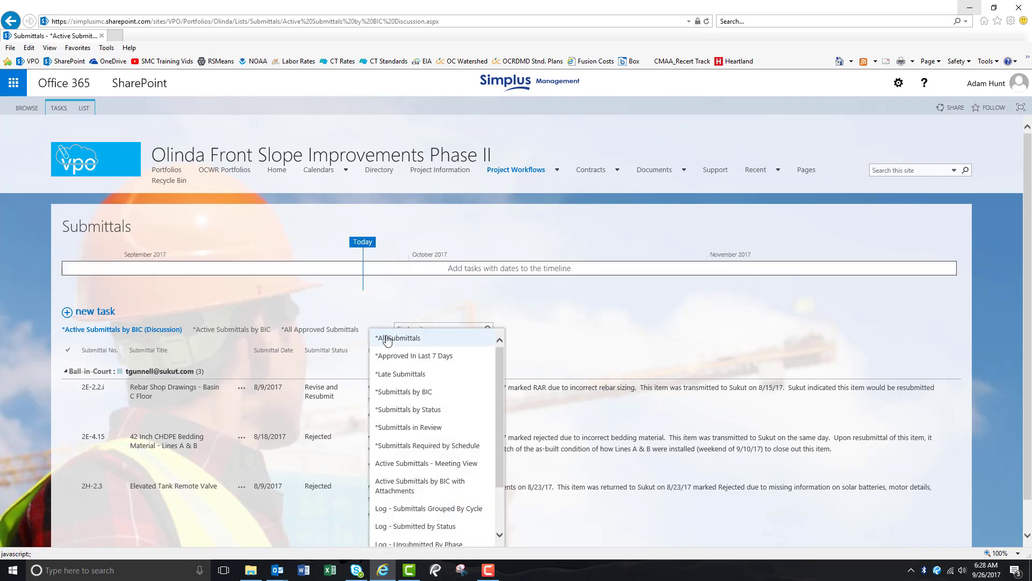
left_click(389, 339)
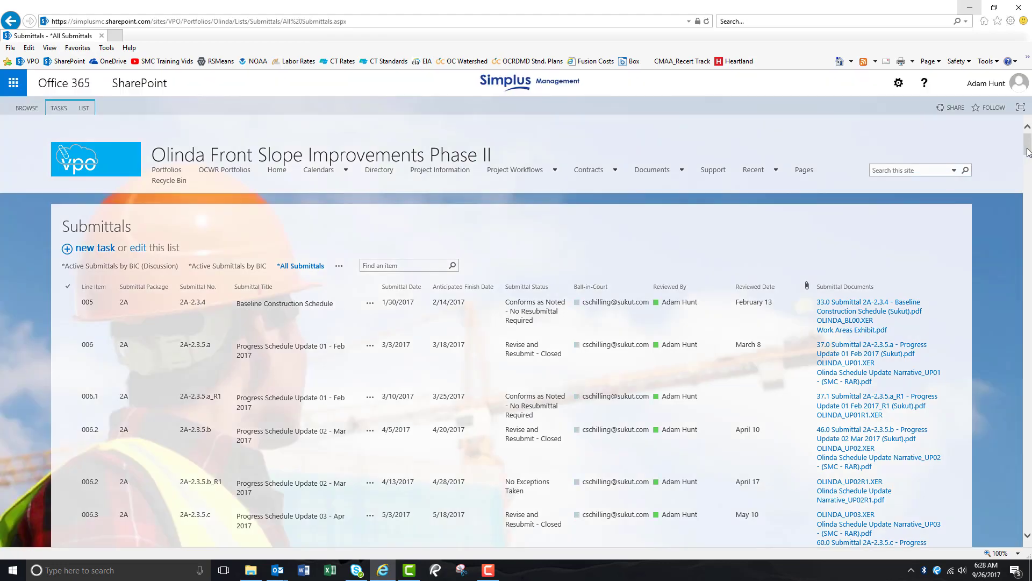
left_click_drag(1028, 152, 1028, 243)
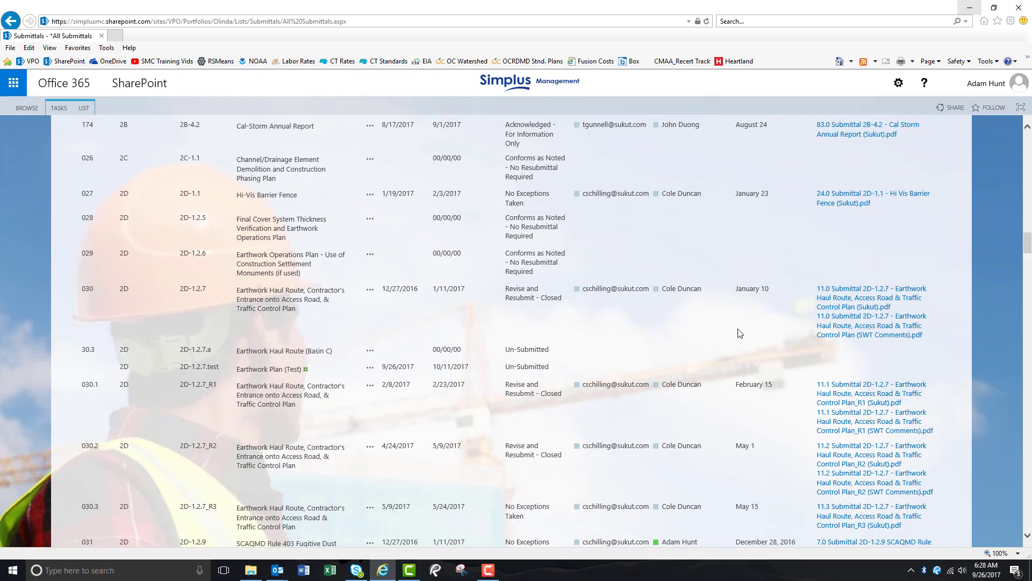
left_click(272, 370)
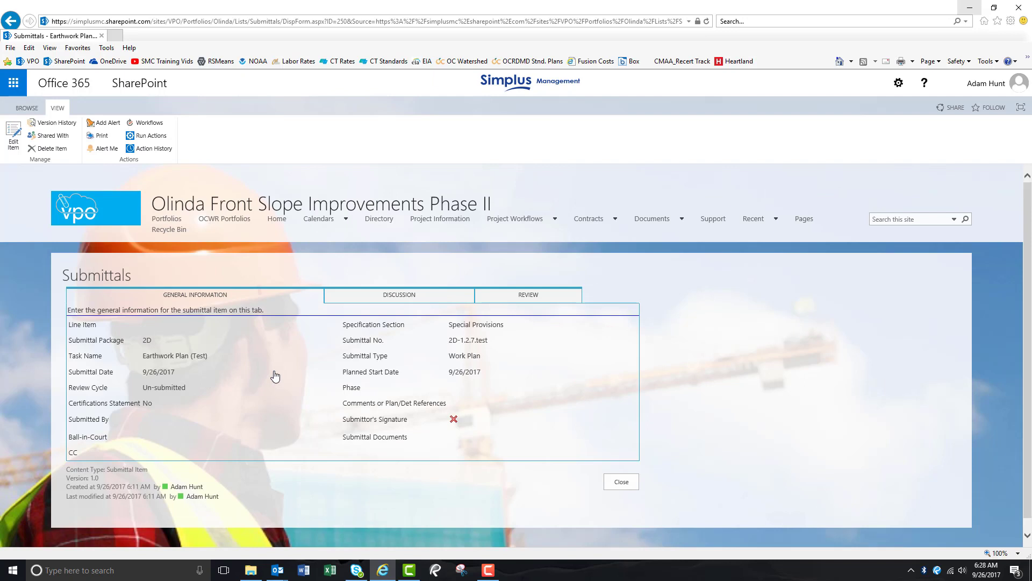
left_click(12, 137)
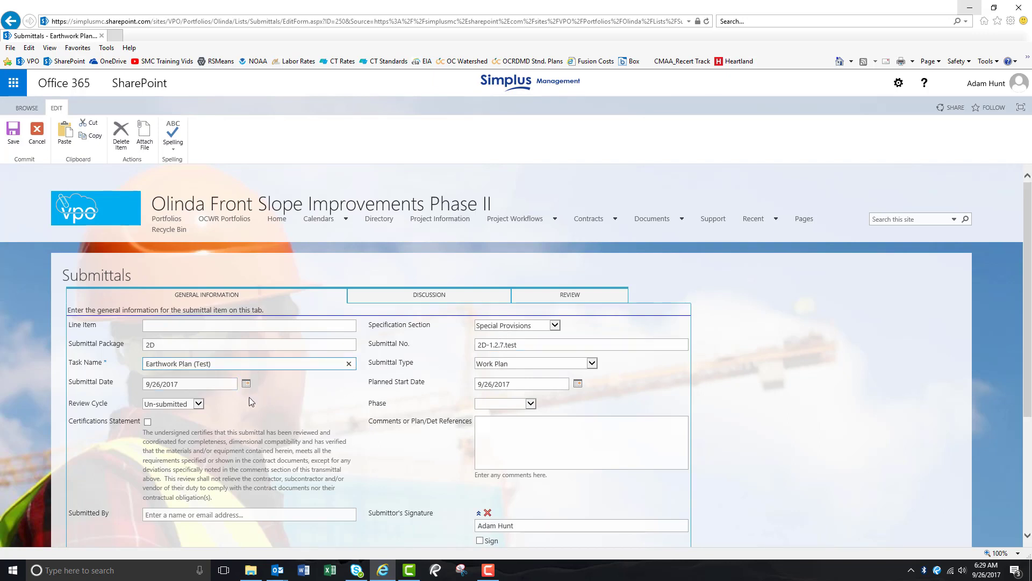
Set the submittal's review cycle to Initial Submittal and accept the certifications statement
left_click(199, 405)
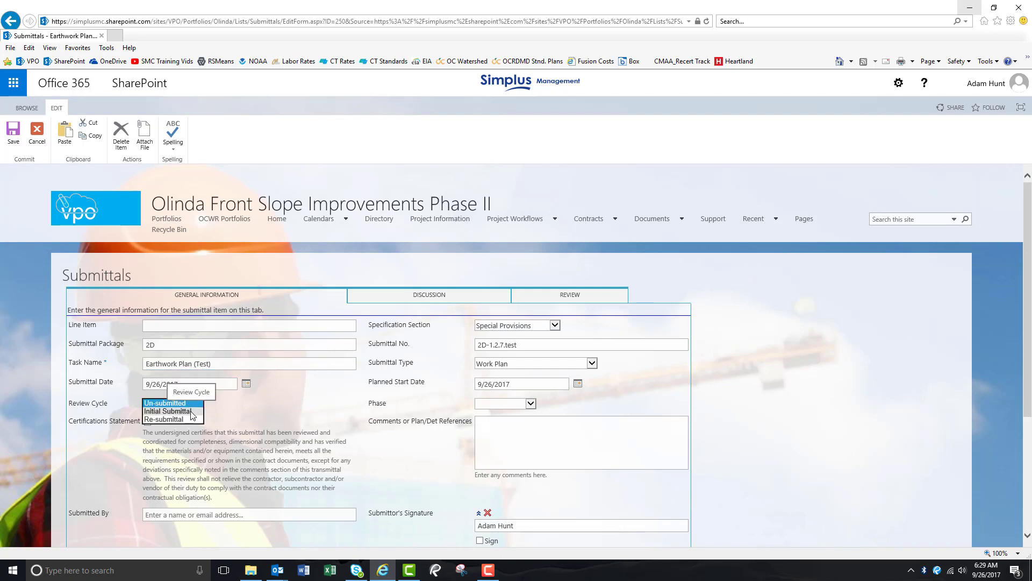
left_click(192, 411)
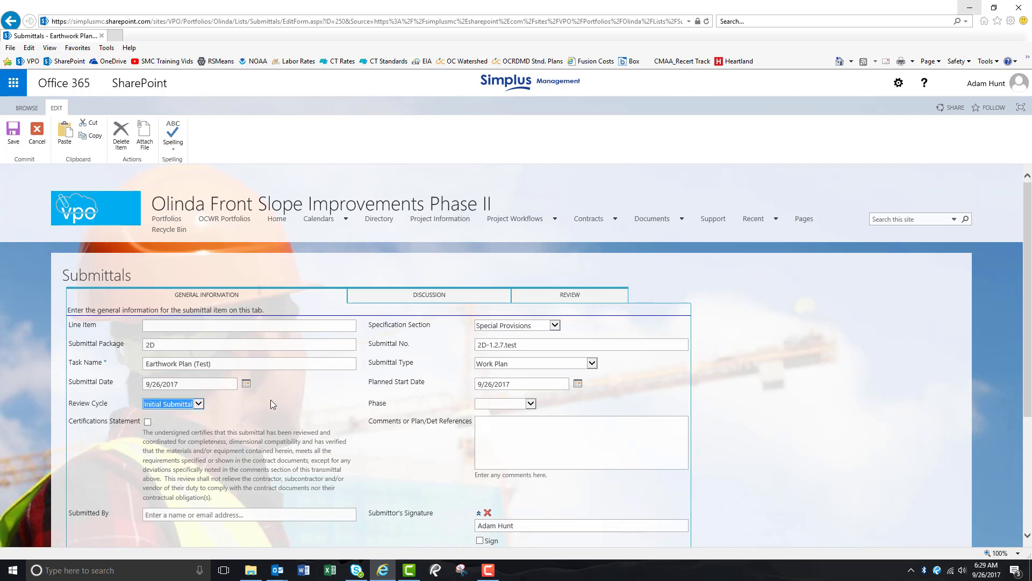
left_click(148, 421)
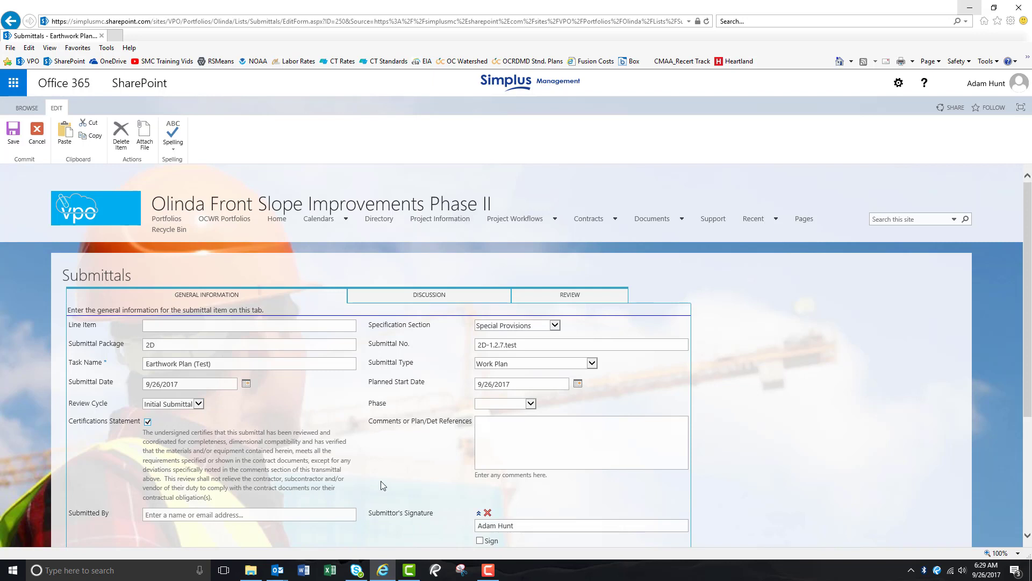
Set the phase to Construction and enter the comment "Please see the attached submittal item for your review and comment."
left_click(527, 404)
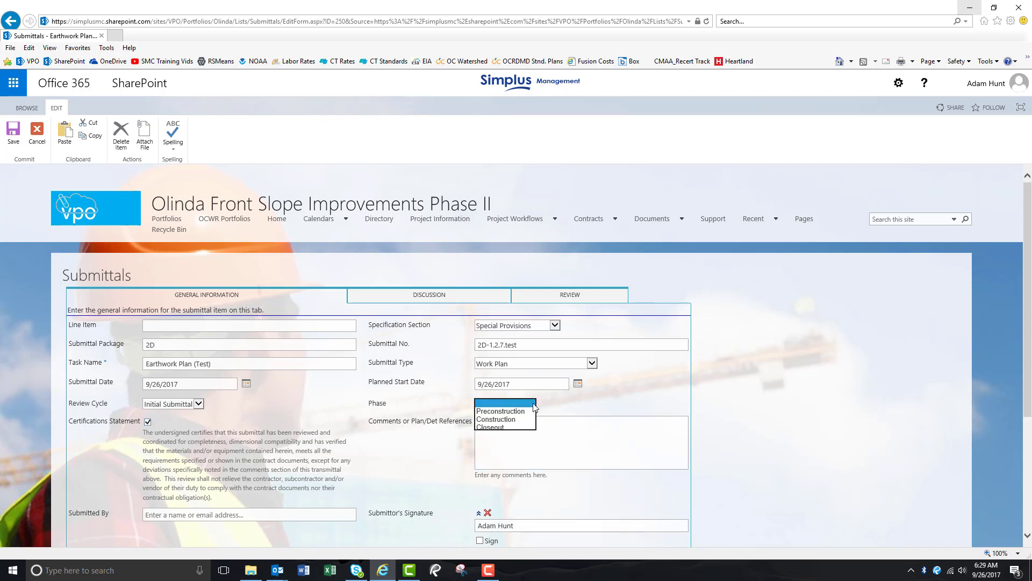
left_click(508, 419)
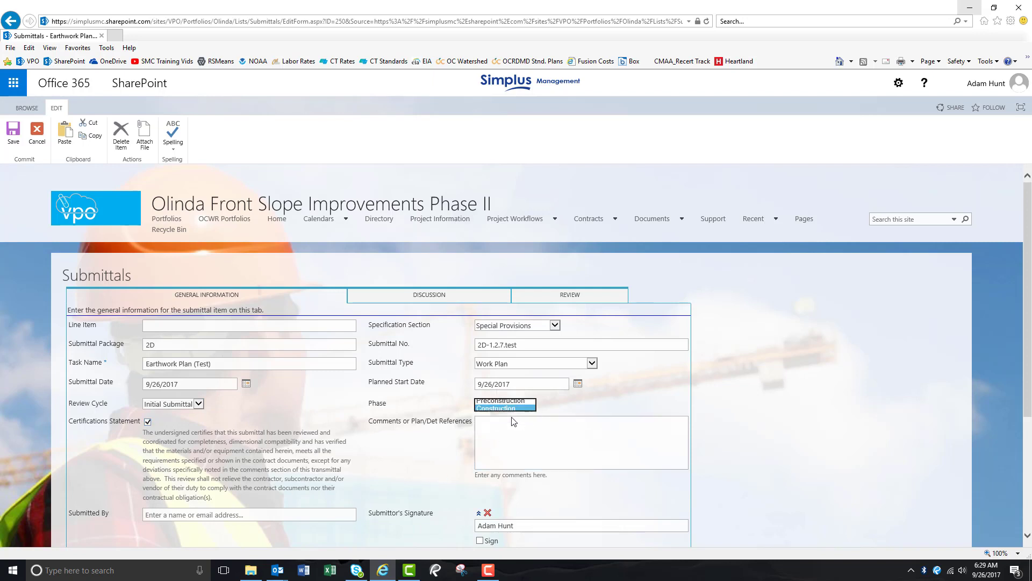
left_click(512, 439)
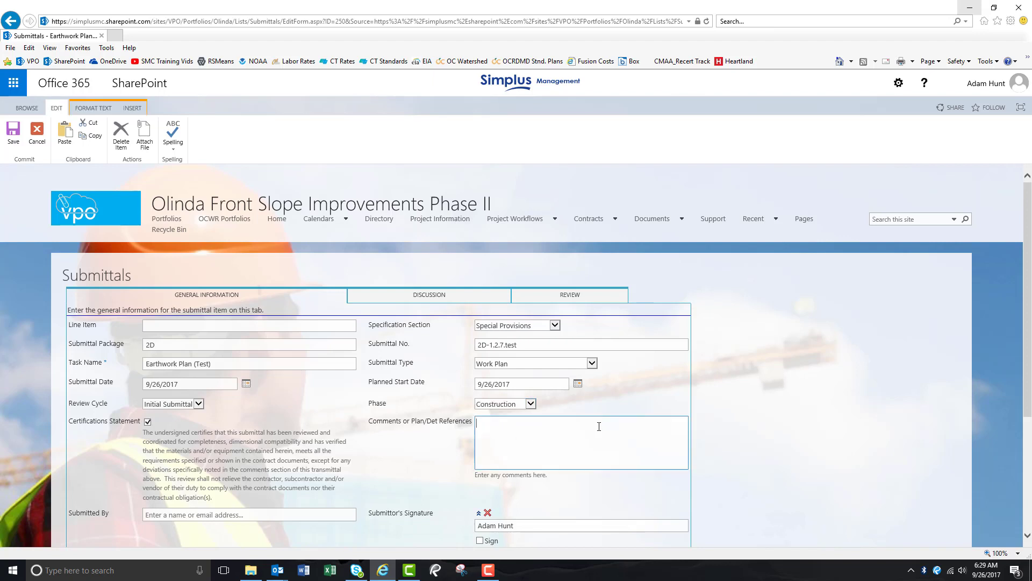
type("Ple")
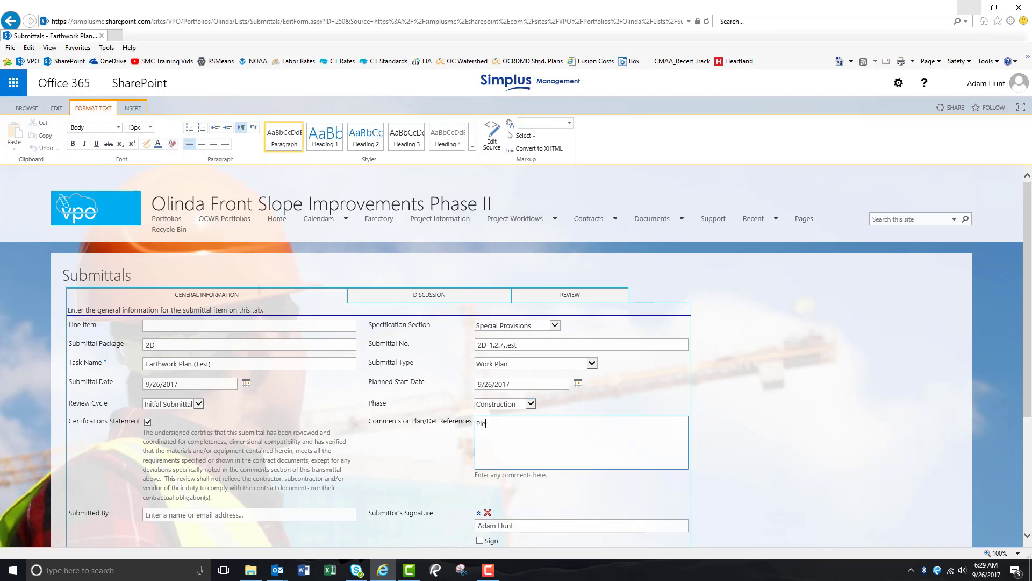
type("ase see the attached submittal item for your review and")
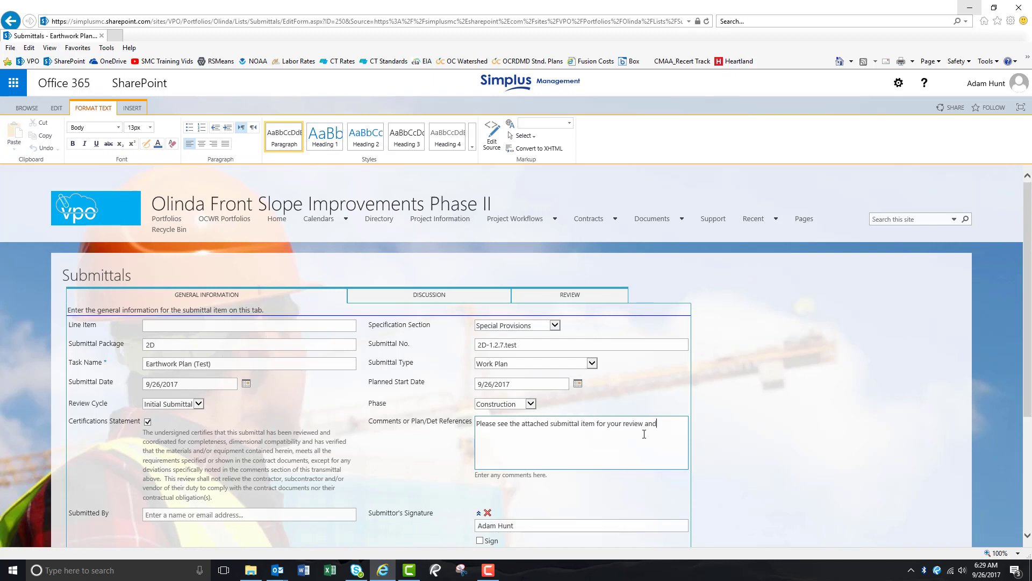
type(" comment.")
Fill in the Submitted By field with the contractor contact's e-mail and Ball-in-Court with the reviewer's name
scroll(450, 451, "down", 3)
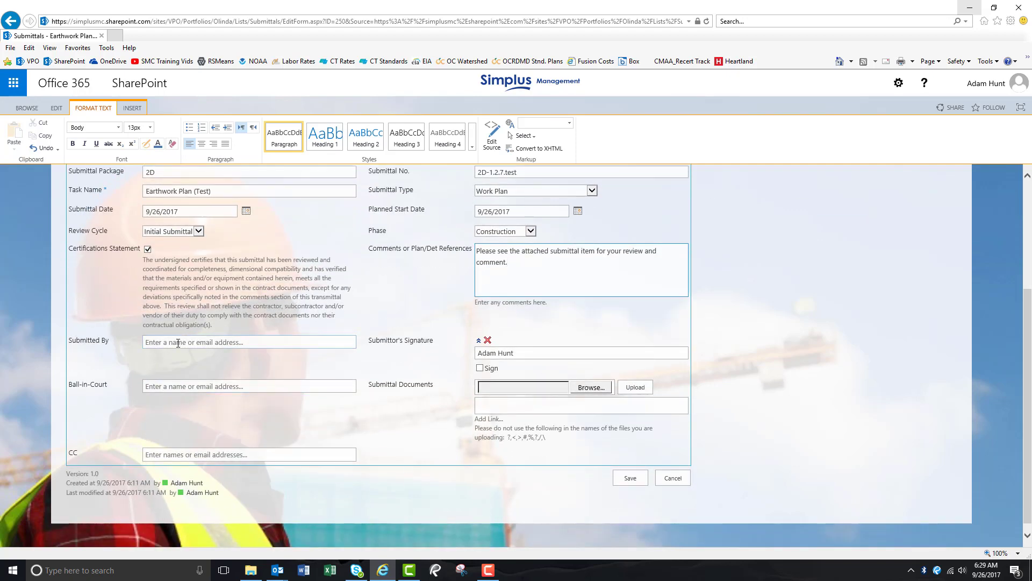
left_click(178, 343)
type("tg")
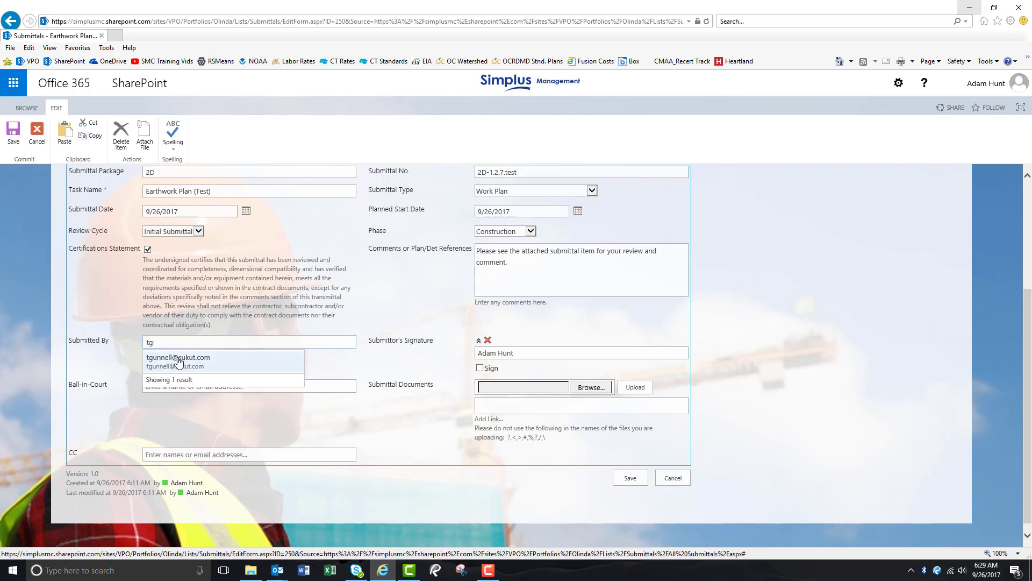
left_click(180, 359)
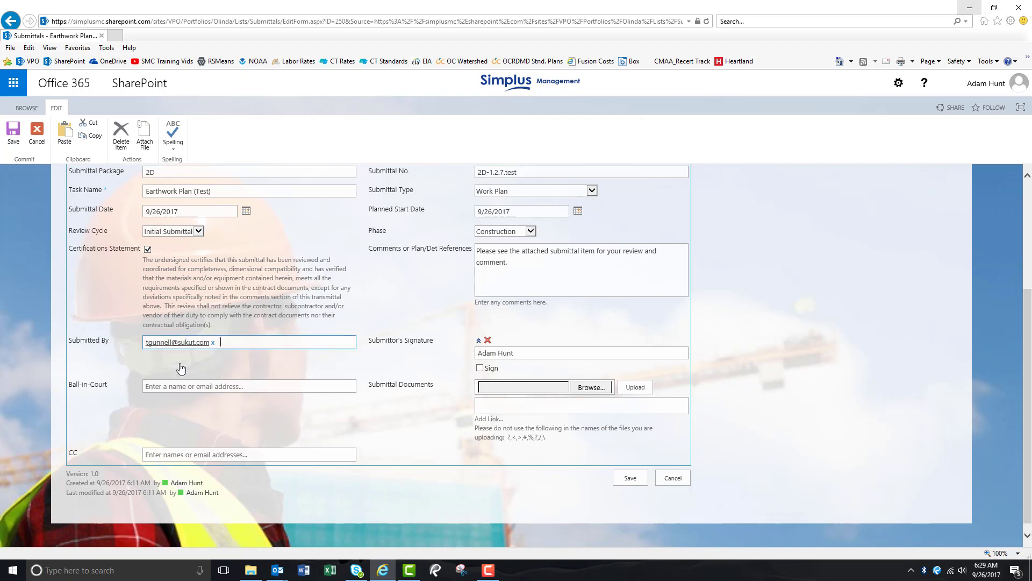
left_click(212, 386)
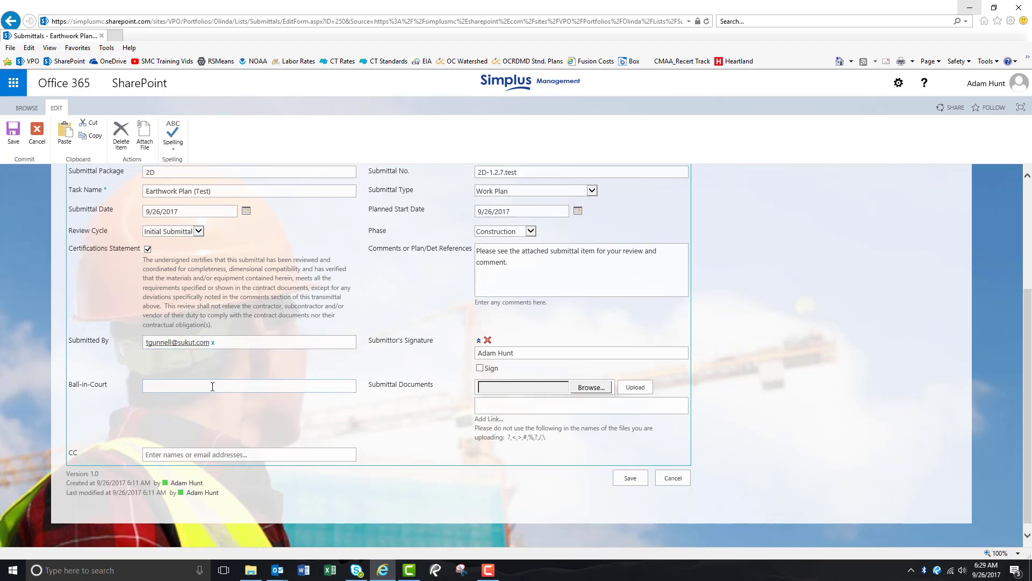
type("ada")
left_click(188, 403)
Upload "11.1 Submittal 2D-1.2.7 - Earthwork Haul Route, Access Road & Traffic Control Plan_R1 (Sukut)" from the project's Submittals folder as the submittal document
left_click(602, 388)
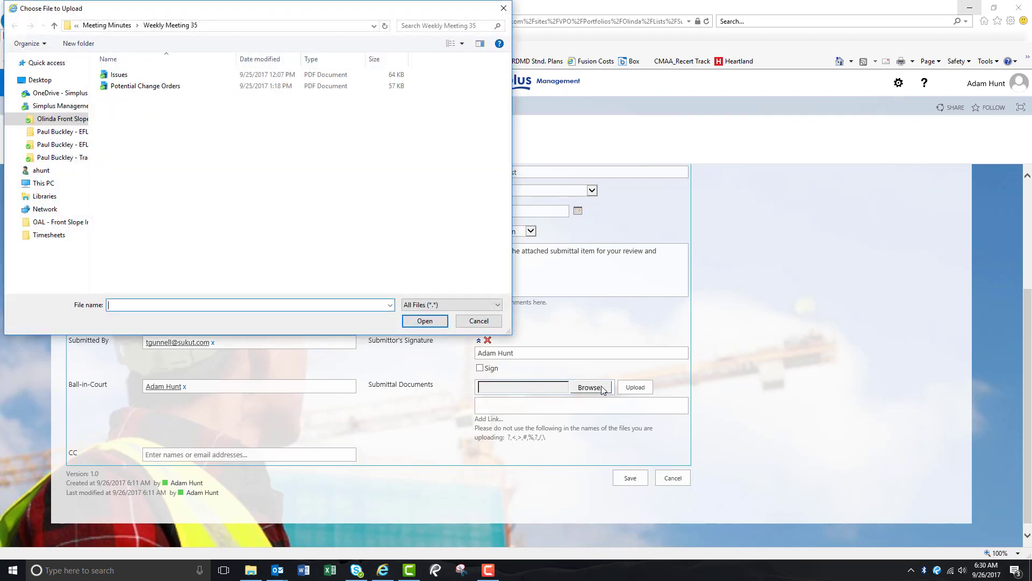
left_click(56, 124)
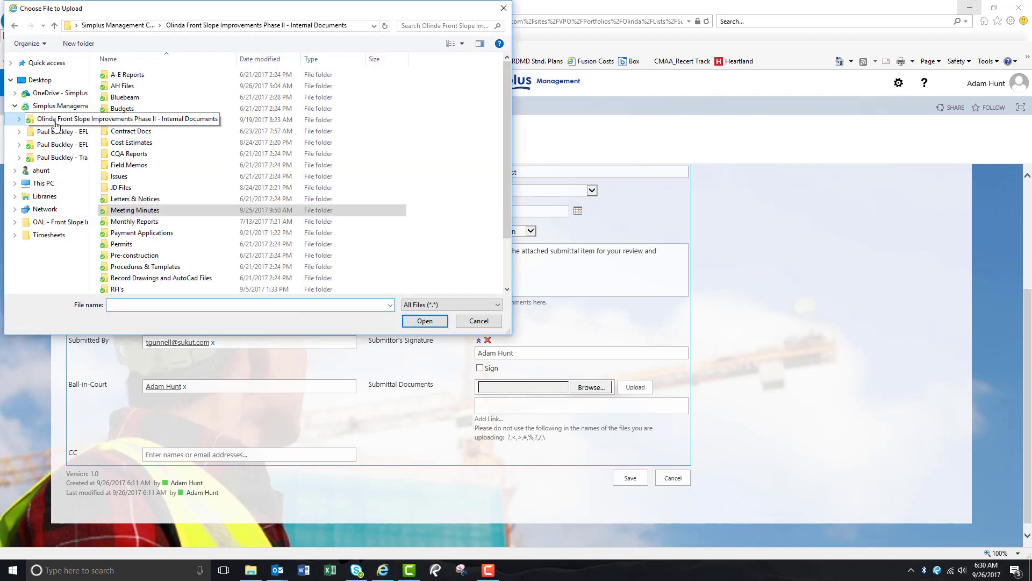
scroll(188, 205, "down", 2)
double_click(129, 265)
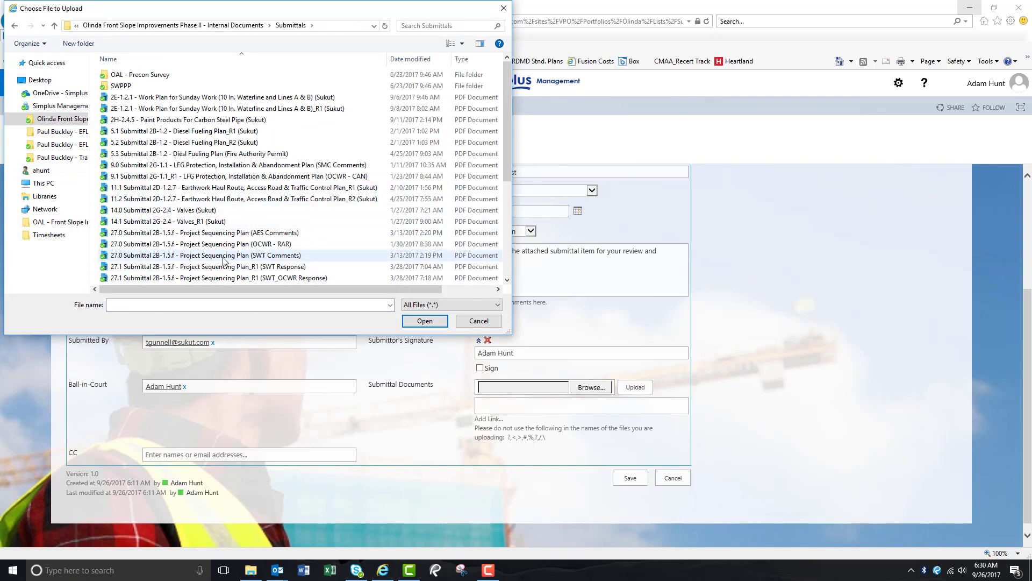
double_click(186, 191)
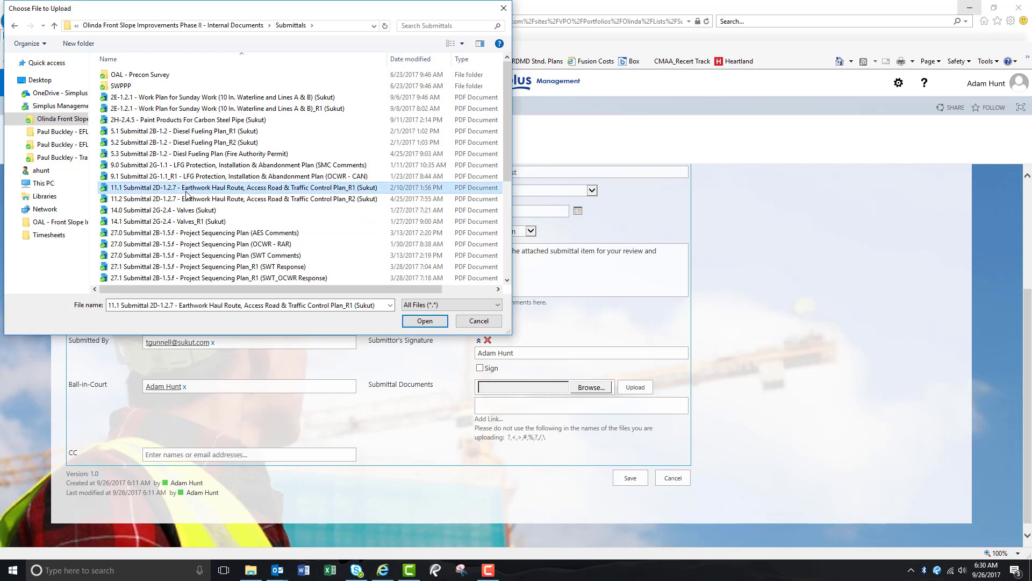
left_click(627, 391)
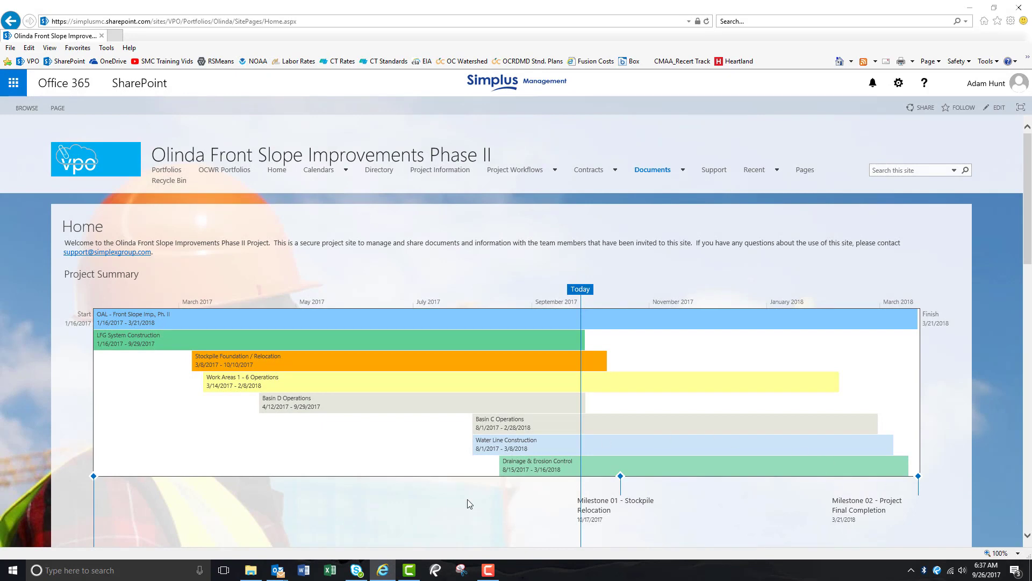
Switch to Outlook and read through the Submittals - Earthwork Plan (Test) notification e-mail, then return to the project site
mouse_move(278, 568)
left_click(274, 548)
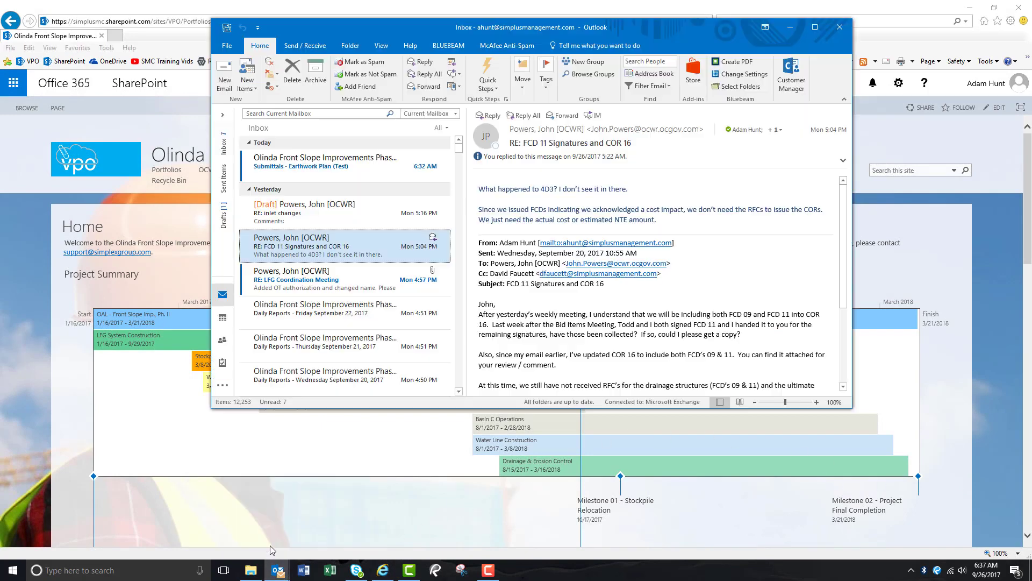
left_click(287, 172)
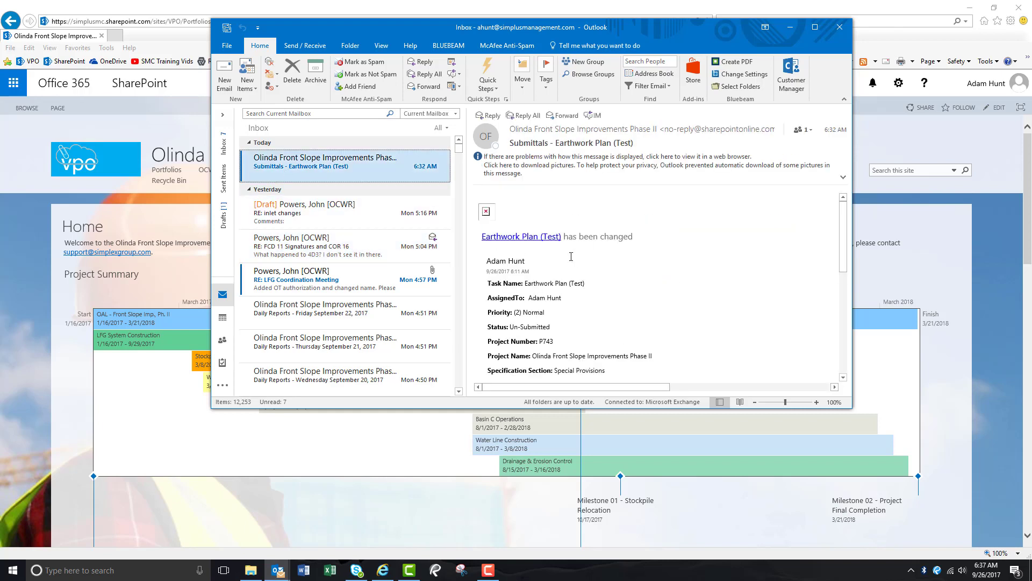
scroll(718, 293, "down", 6)
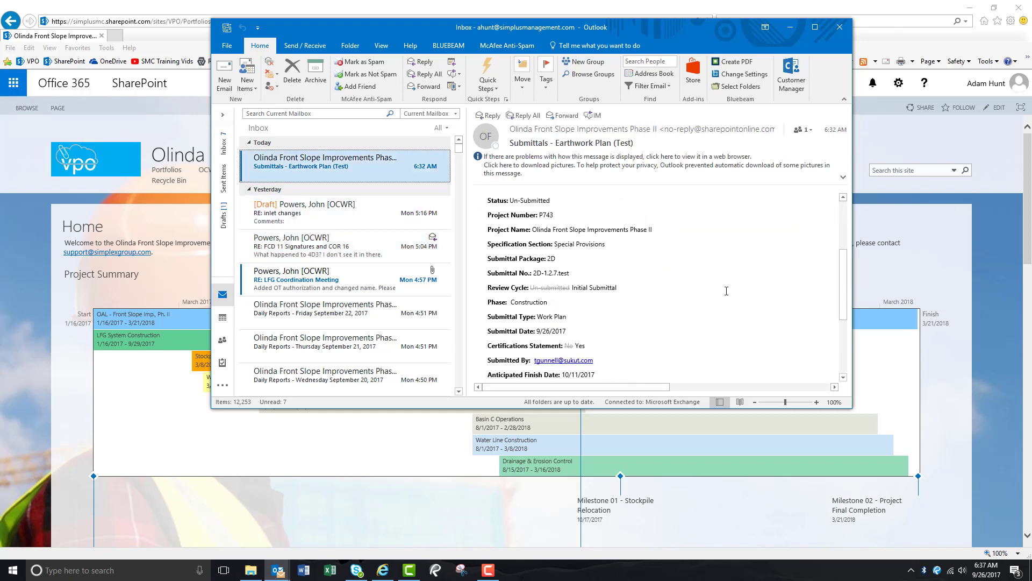
scroll(633, 274, "down", 2)
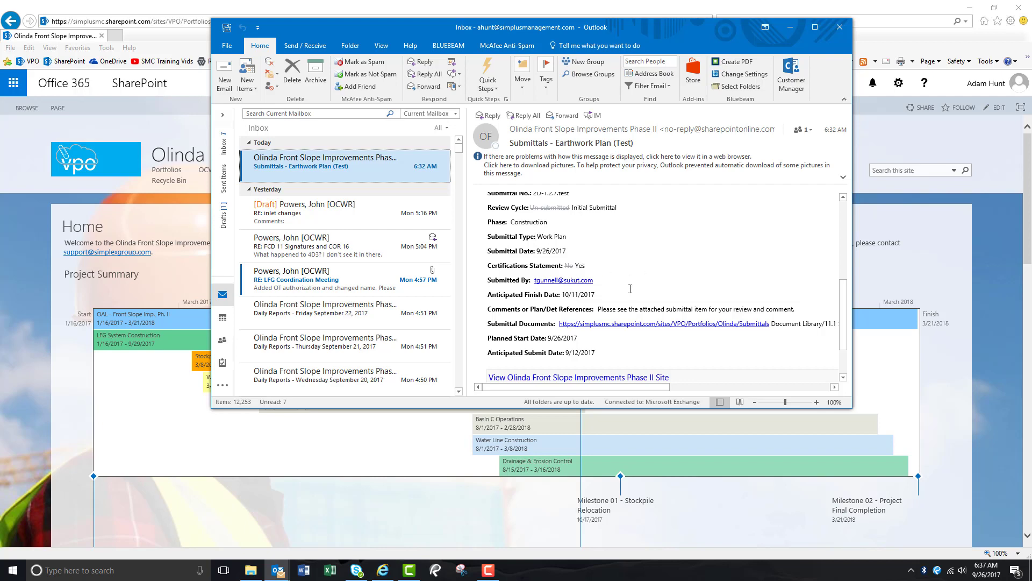
scroll(680, 334, "down", 1)
scroll(677, 334, "up", 5)
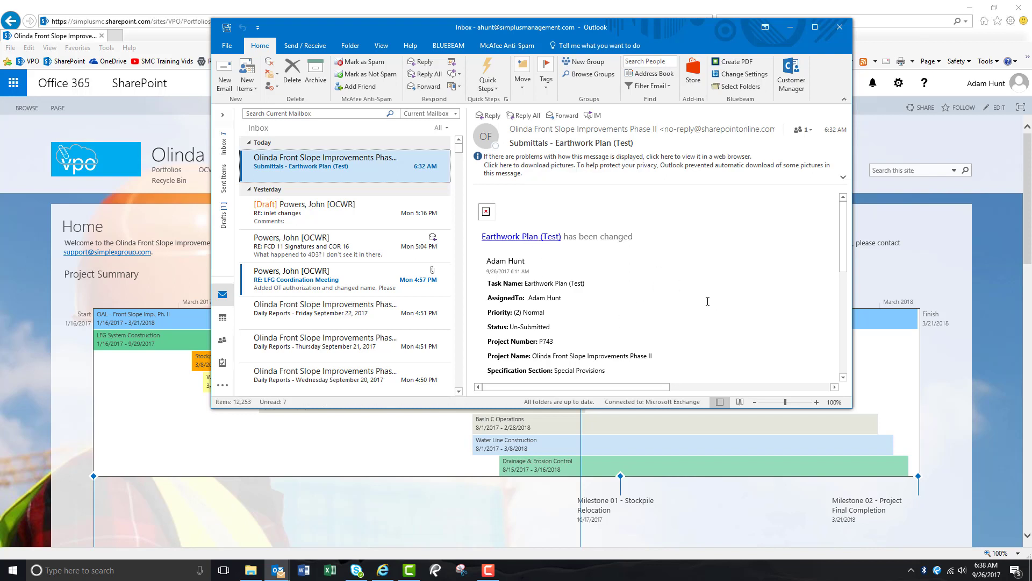
scroll(707, 301, "down", 3)
scroll(708, 301, "up", 3)
left_click(434, 507)
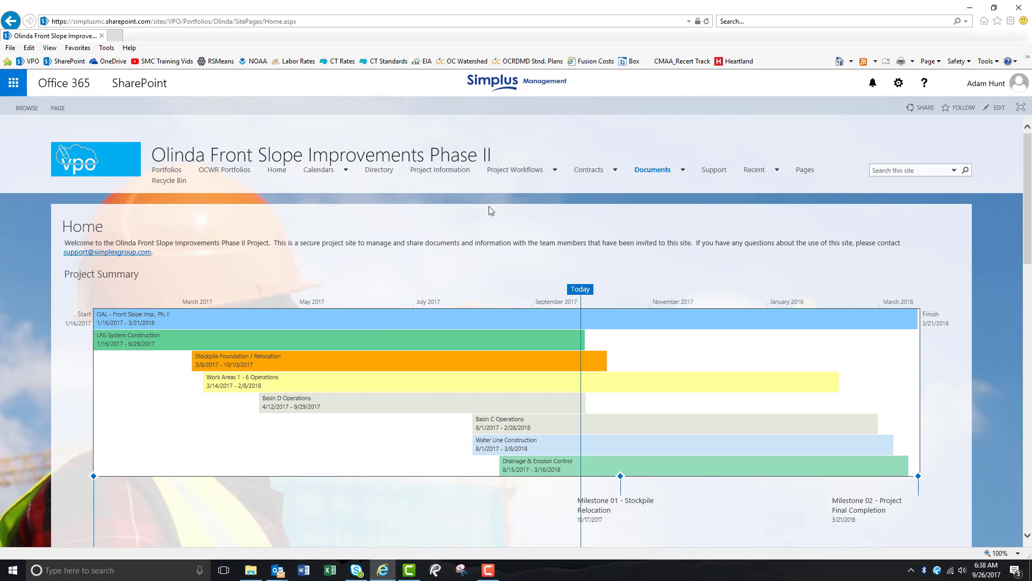
Look for the Earthwork Plan (Test) item under My Tasks on the project home page
mouse_move(513, 175)
scroll(316, 383, "down", 12)
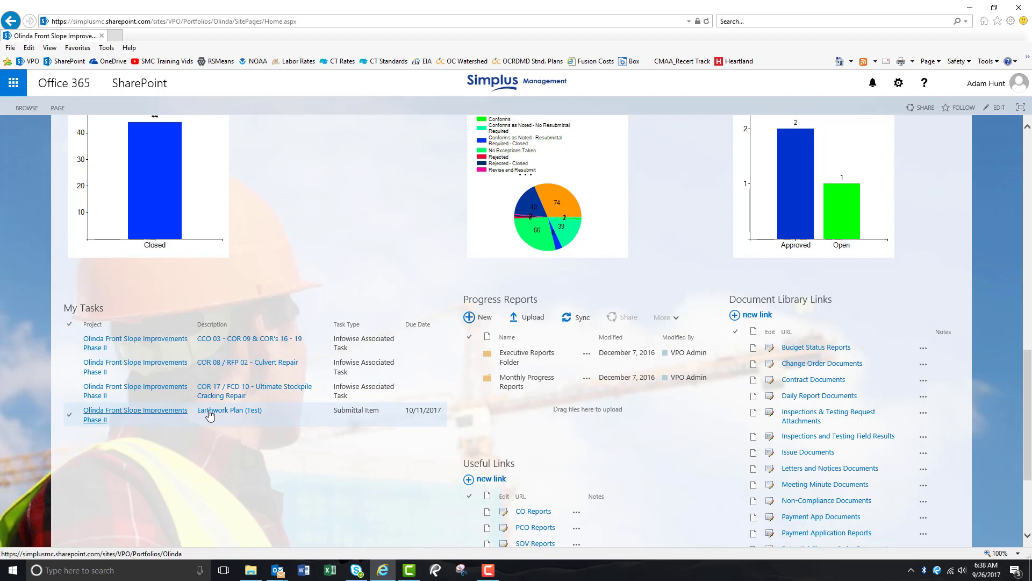
scroll(429, 429, "up", 15)
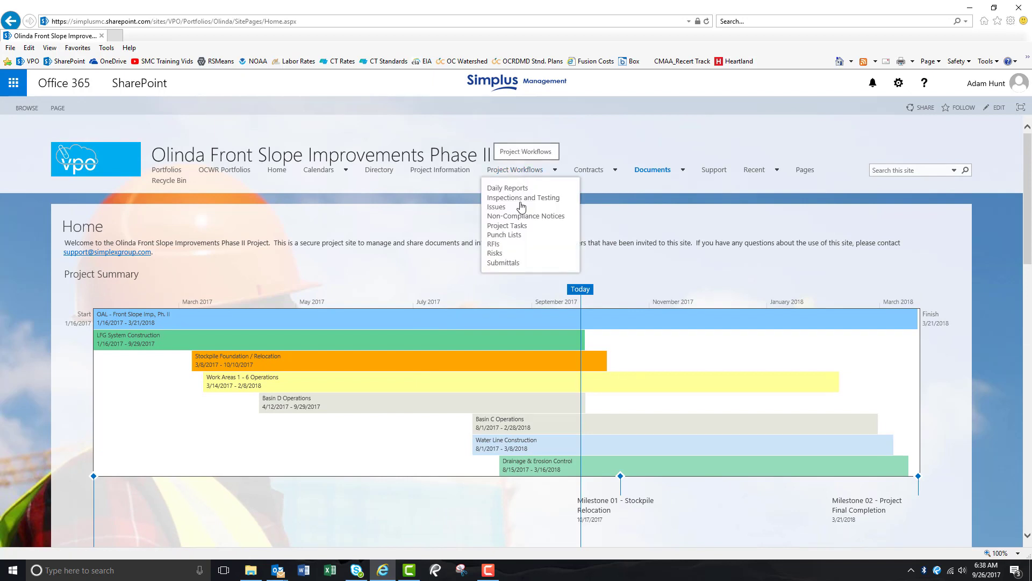
Open the Earthwork Plan (Test) submittal for editing from the Active Submittals by BIC (Discussion) view
left_click(504, 263)
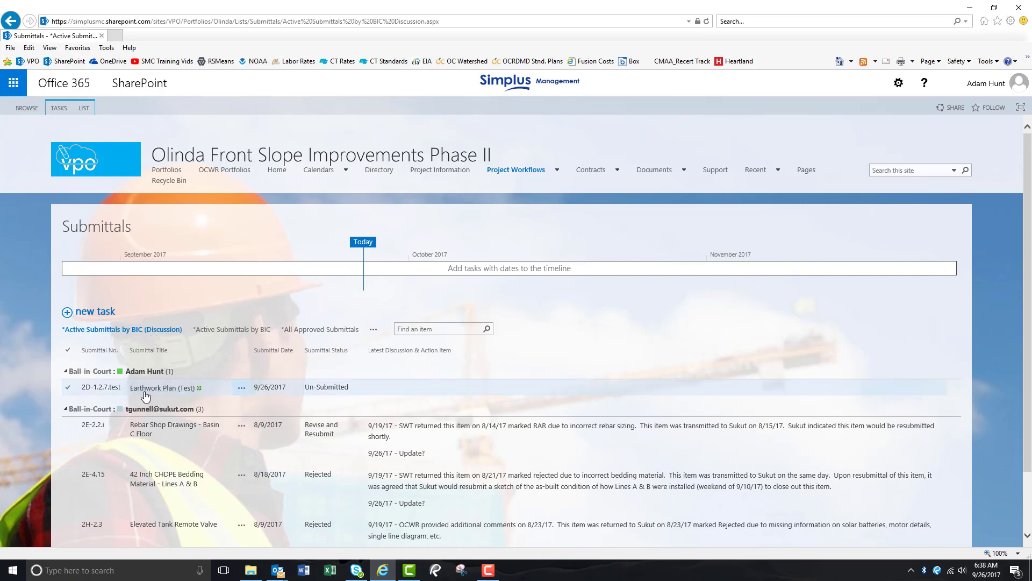
left_click(173, 394)
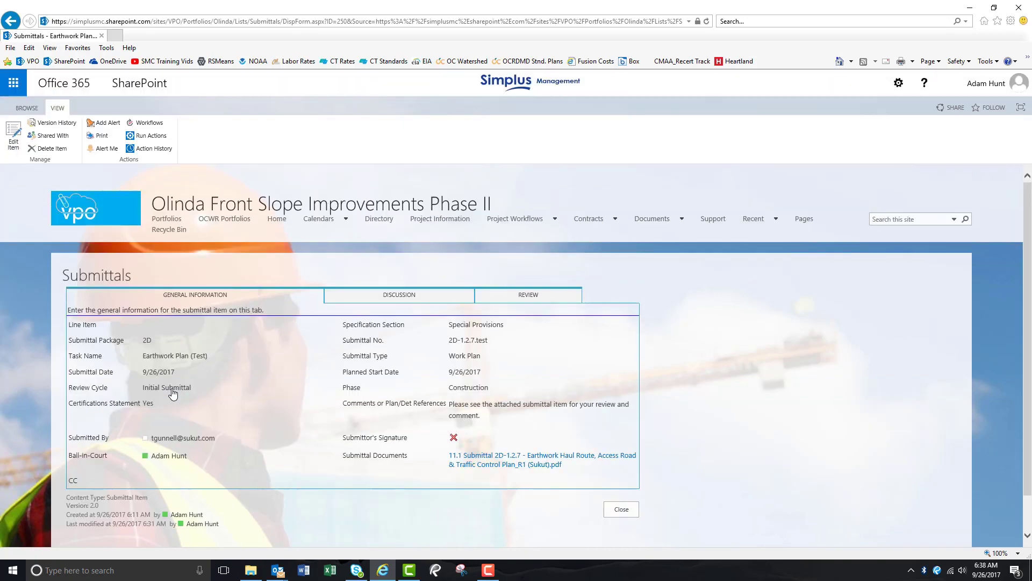
left_click(13, 142)
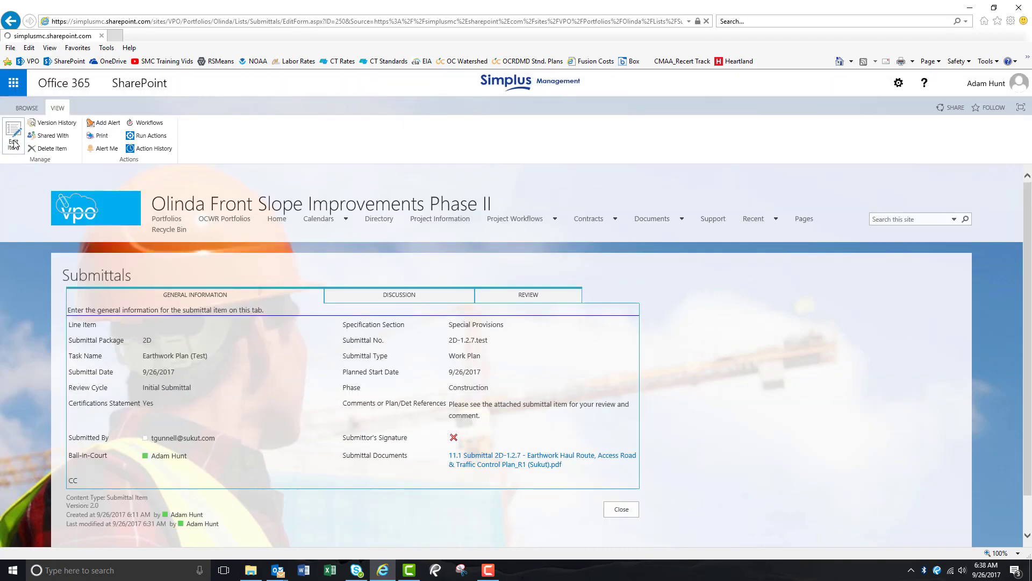
Record under Latest Discussion & Action Item: "9/26/17 - Sukut submitted the Earthwork Plan for review and comment. It was transmitted to SWT for review today."
scroll(569, 383, "down", 3)
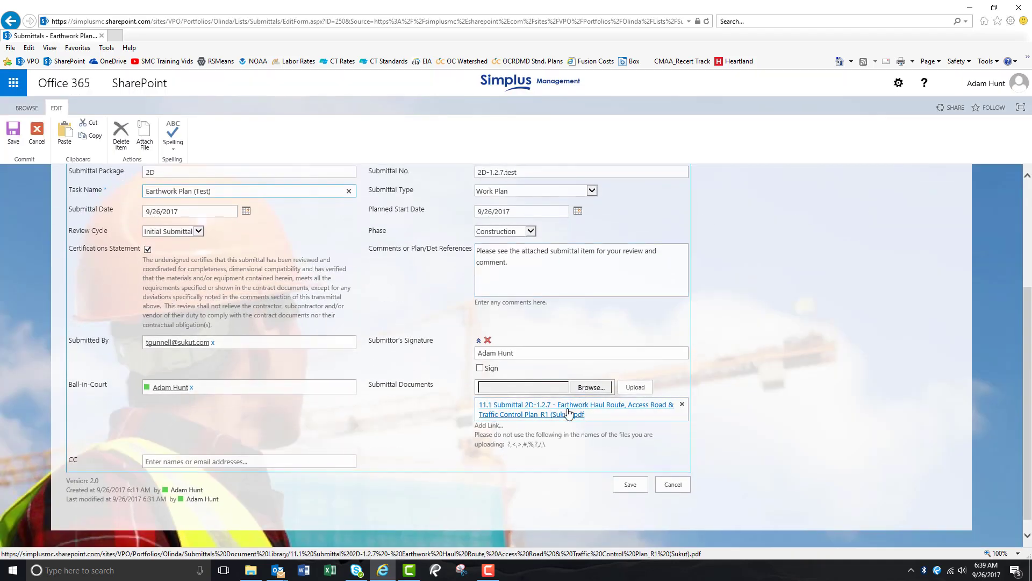
scroll(561, 399, "up", 3)
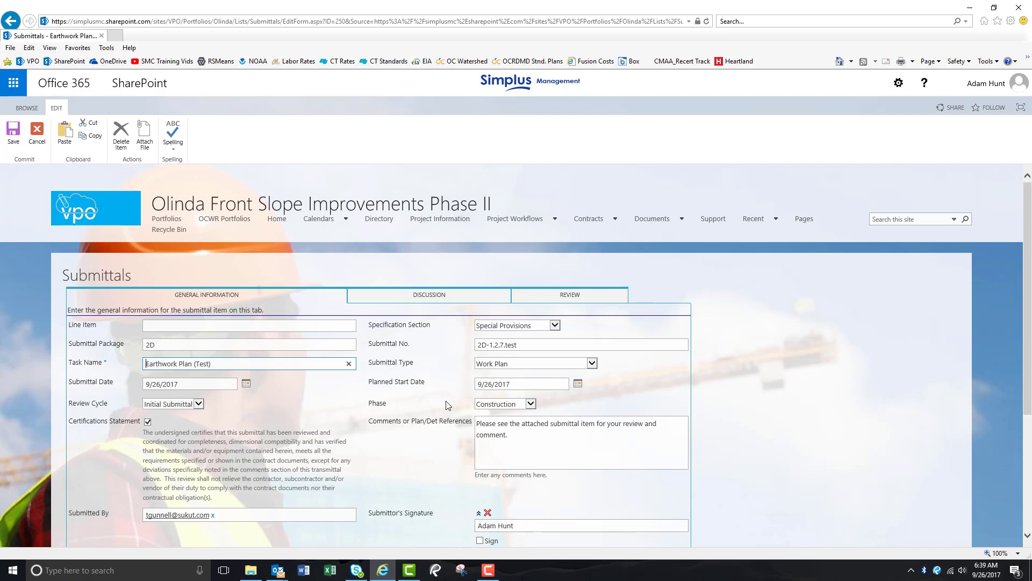
left_click(430, 295)
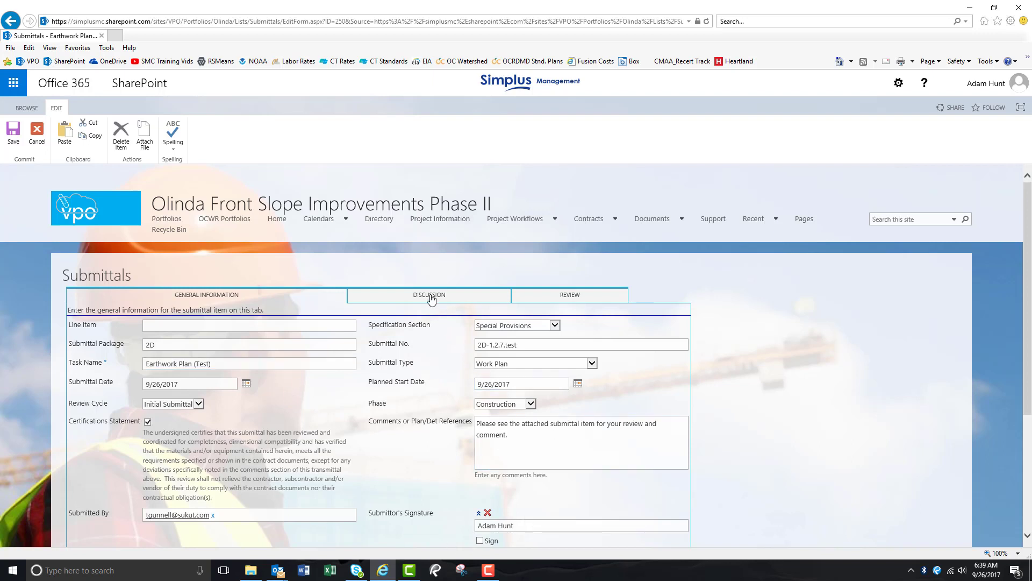
left_click(525, 326)
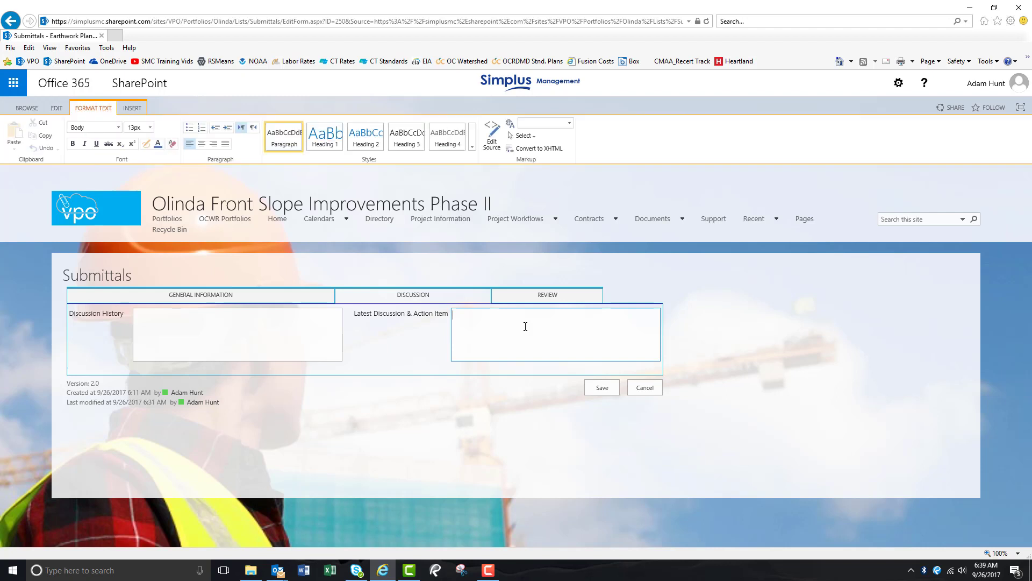
type("9/26/17 - Sukut submitted the Earthwork Plan for review and comment.  It was transmitti")
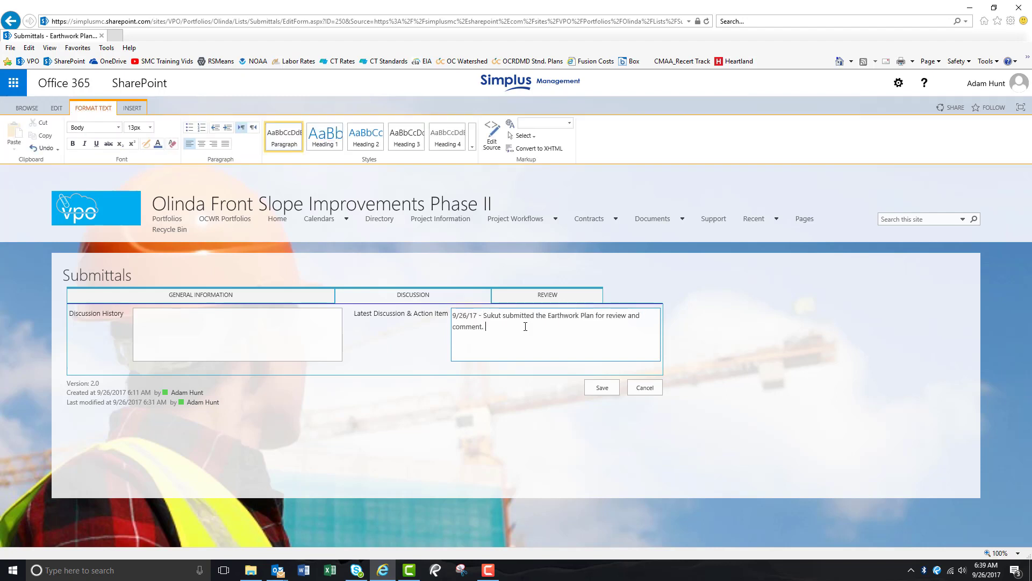
type("ng to SMC for review today.")
Set the Submittal Status to In Review in the submittal's review section
left_click(557, 299)
left_click(558, 301)
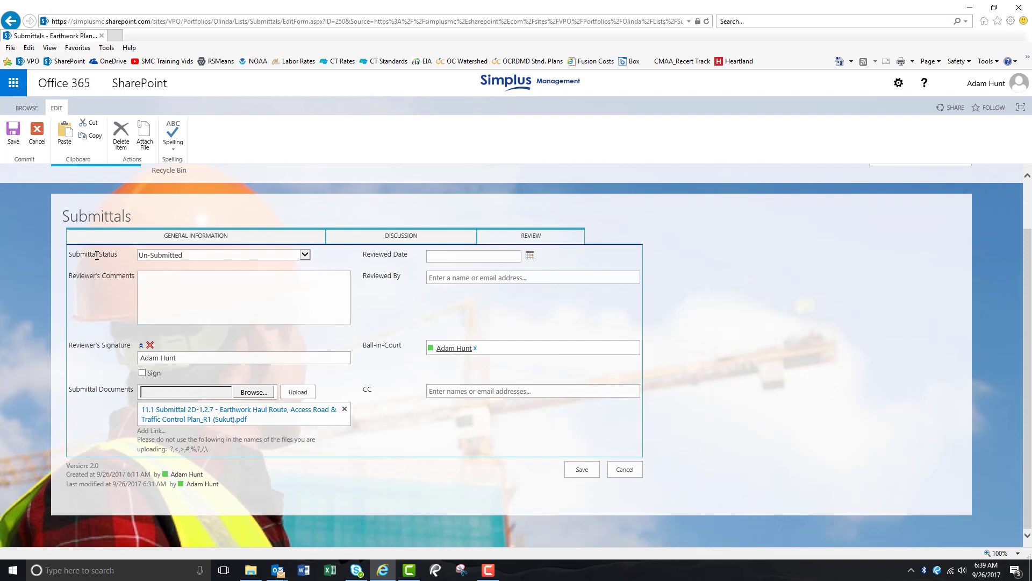
left_click(305, 254)
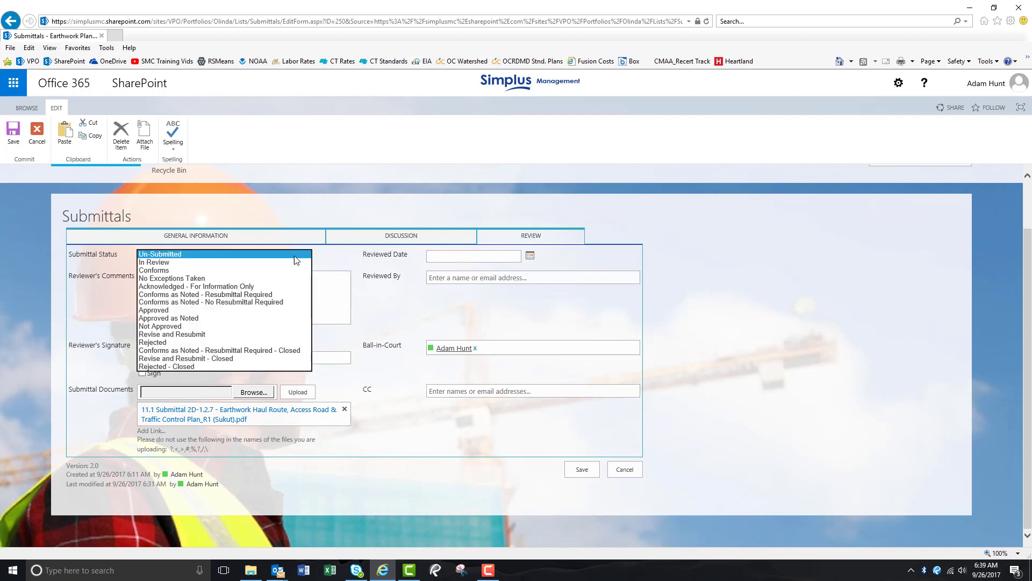
left_click(198, 264)
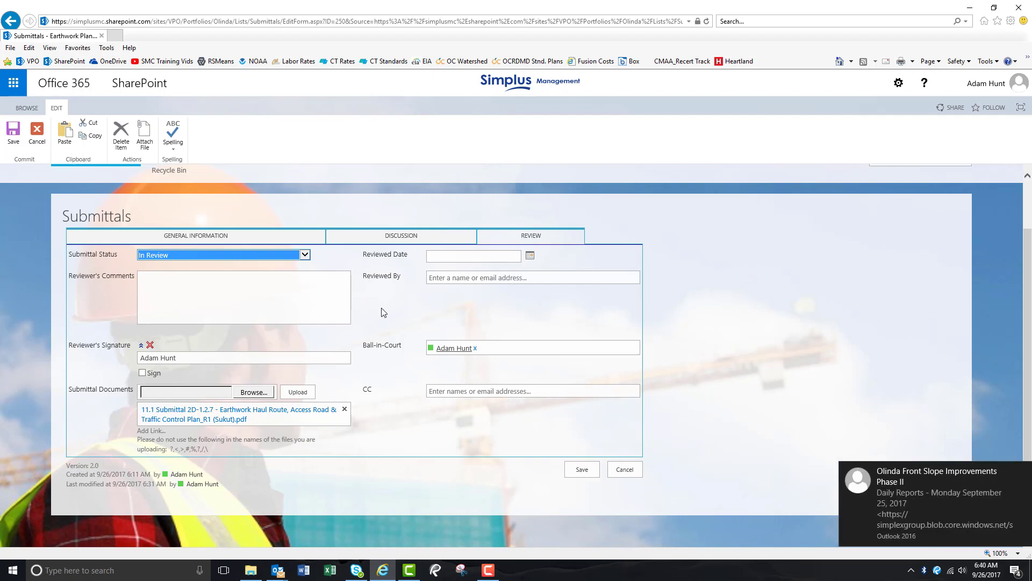
Replace the current Ball-in-Court assignee with the SWT reviewer's name
left_click(477, 350)
key("BackSpace")
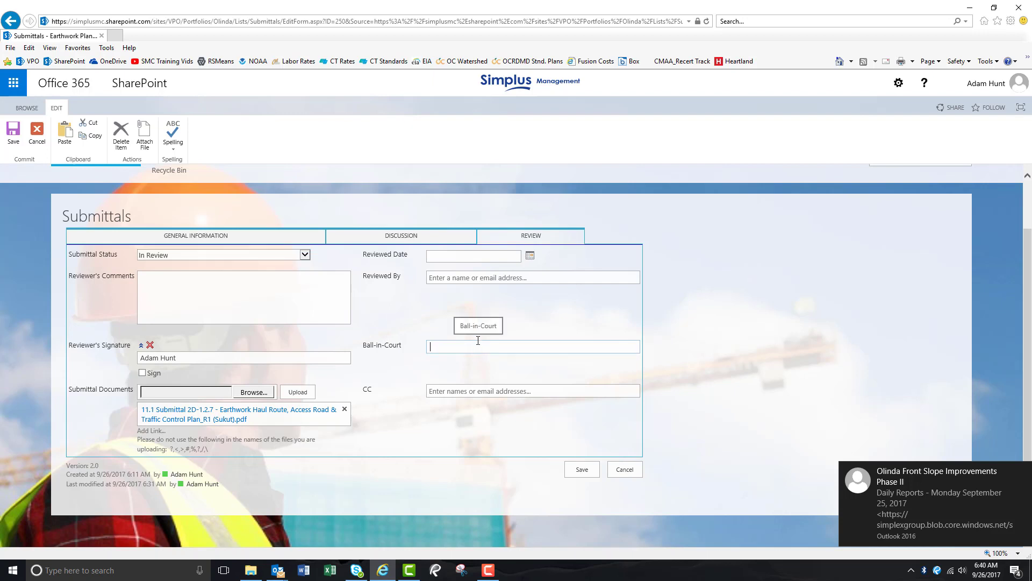
type("cole")
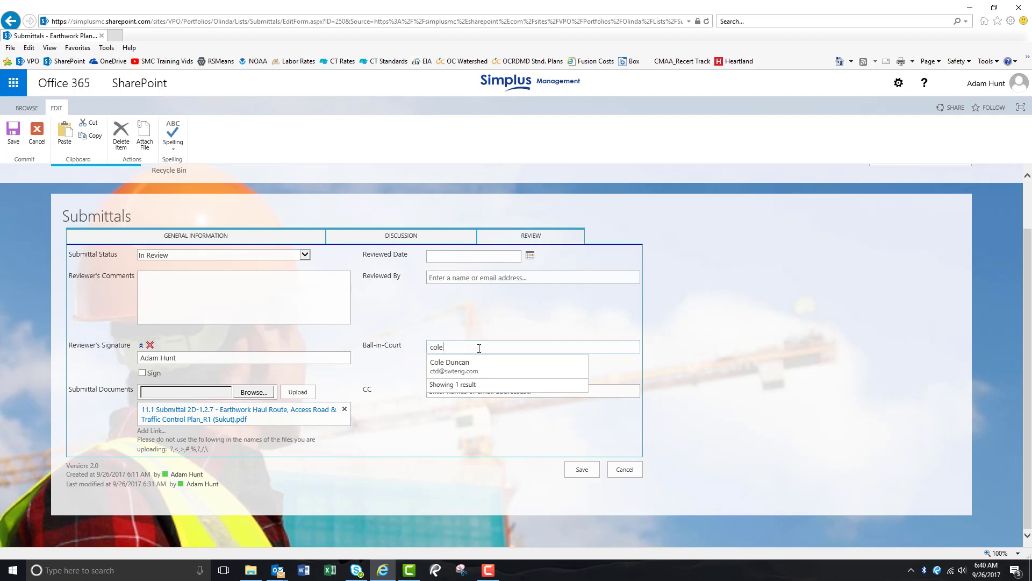
key("Return")
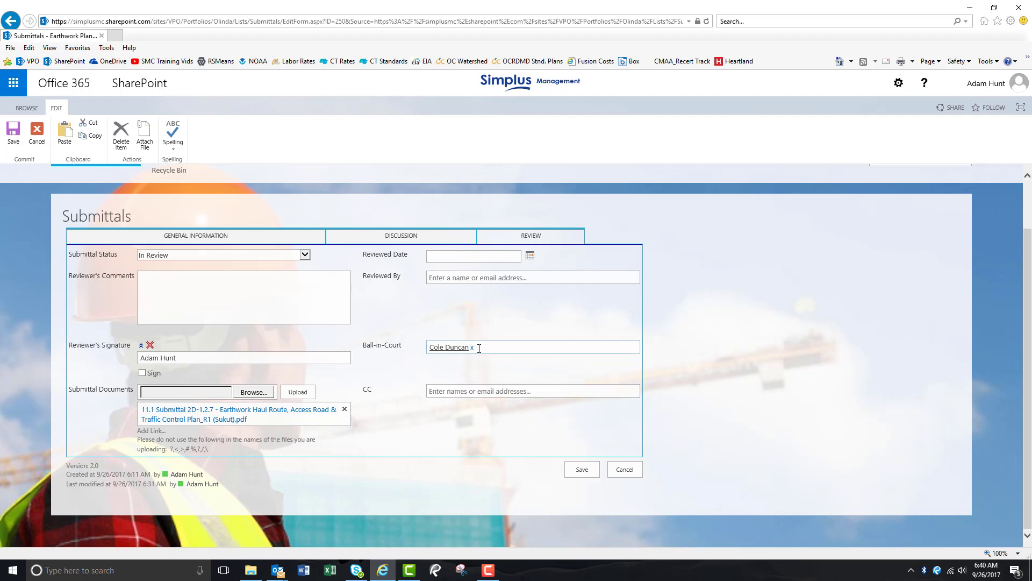
View the attached Earthwork Haul Route PDF, close it, and save the submittal without a CC recipient
left_click(231, 420)
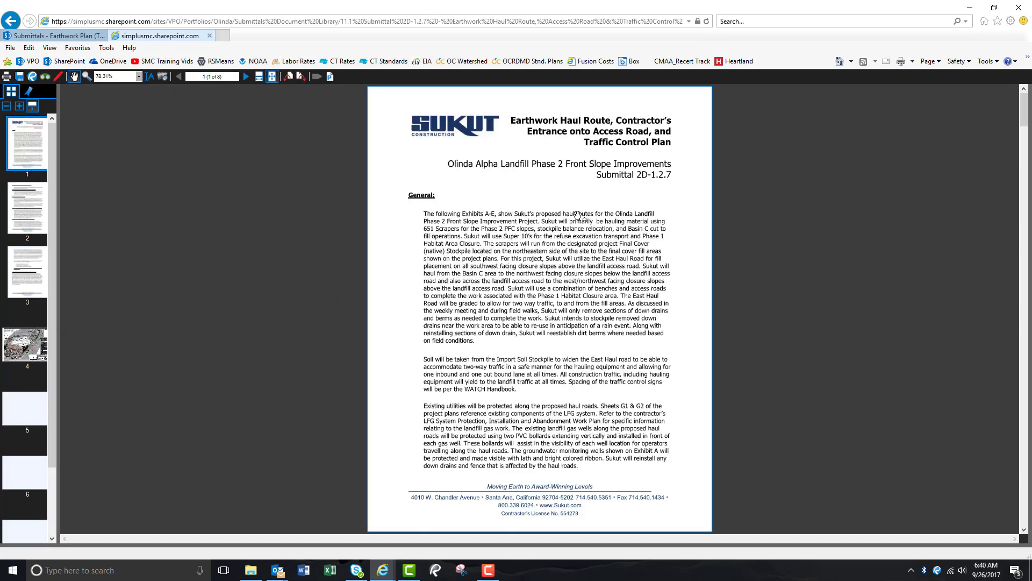
left_click(210, 35)
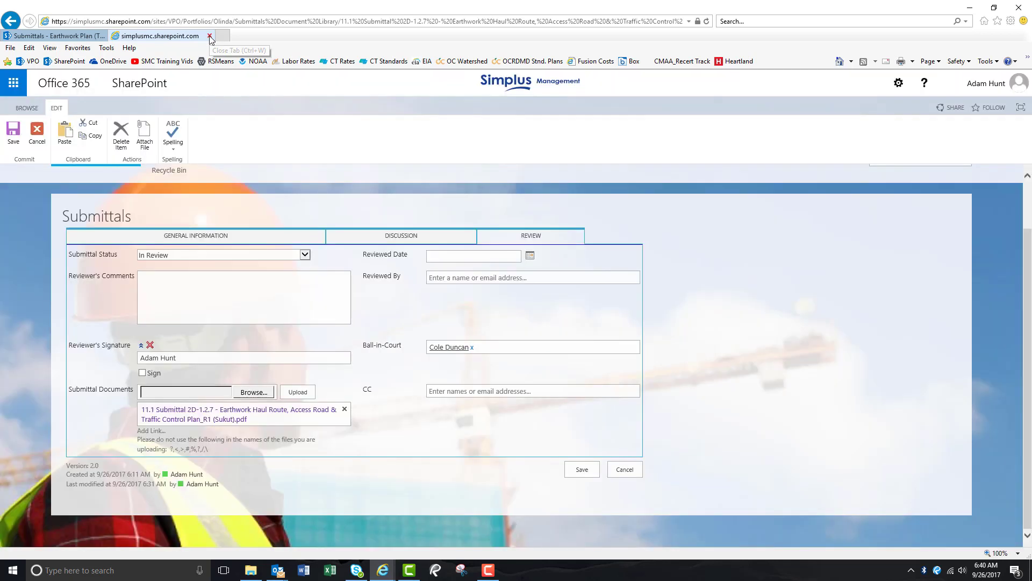
left_click(454, 391)
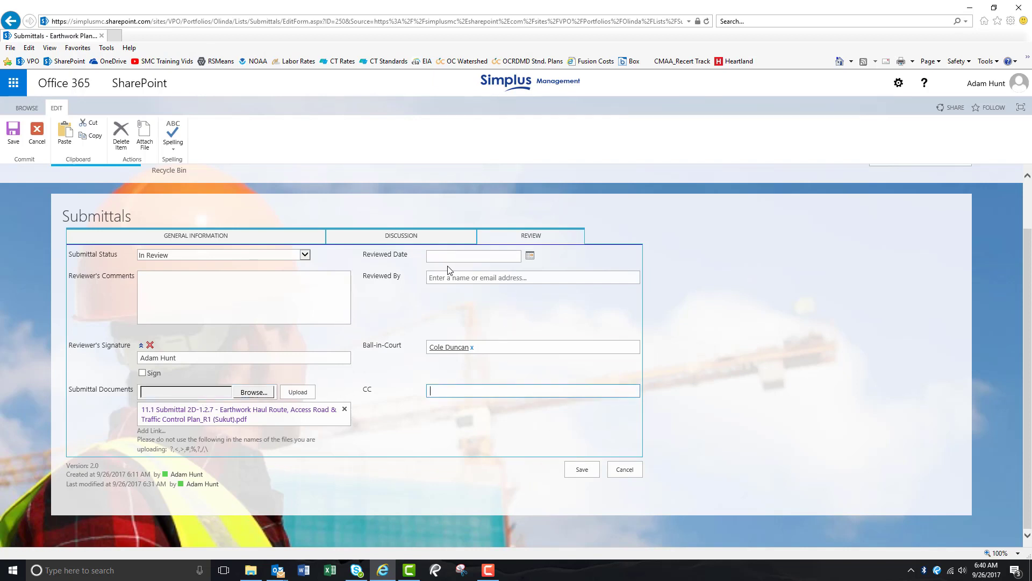
left_click(579, 471)
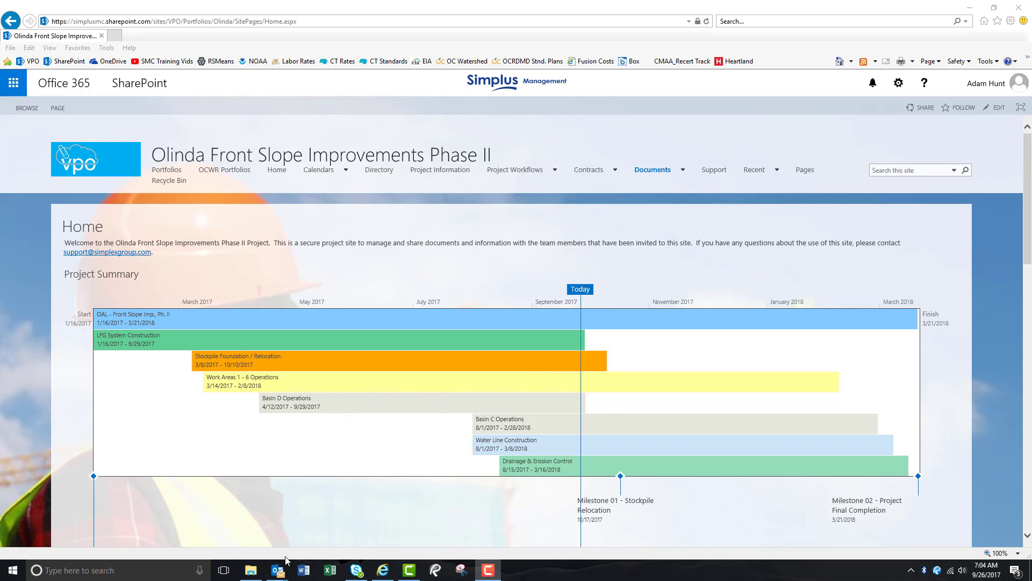
Switch to Outlook, read the newest Submittals - Earthwork Plan (Test) notification e-mail, and return to the project site
mouse_move(279, 567)
left_click(259, 531)
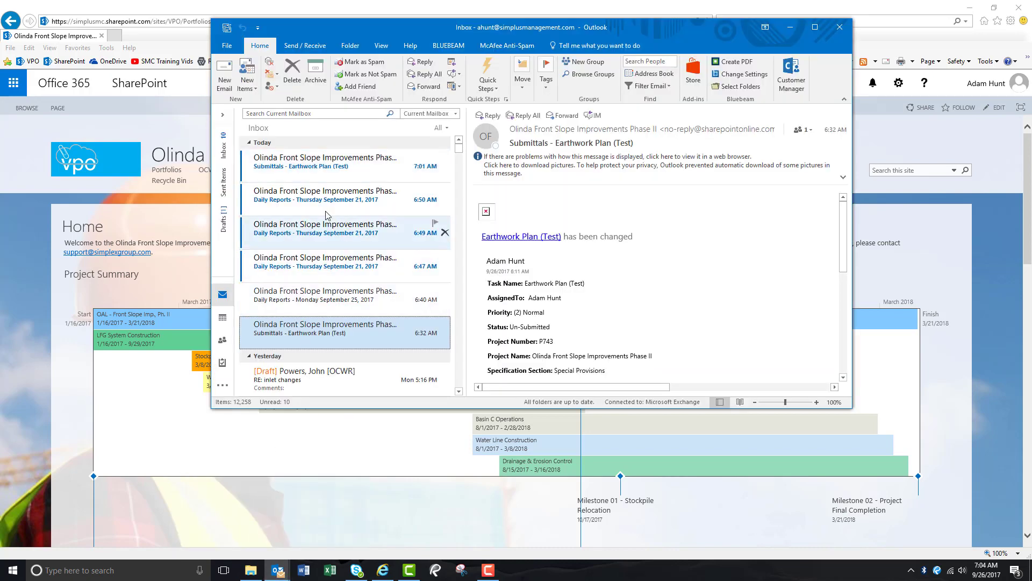
left_click(295, 166)
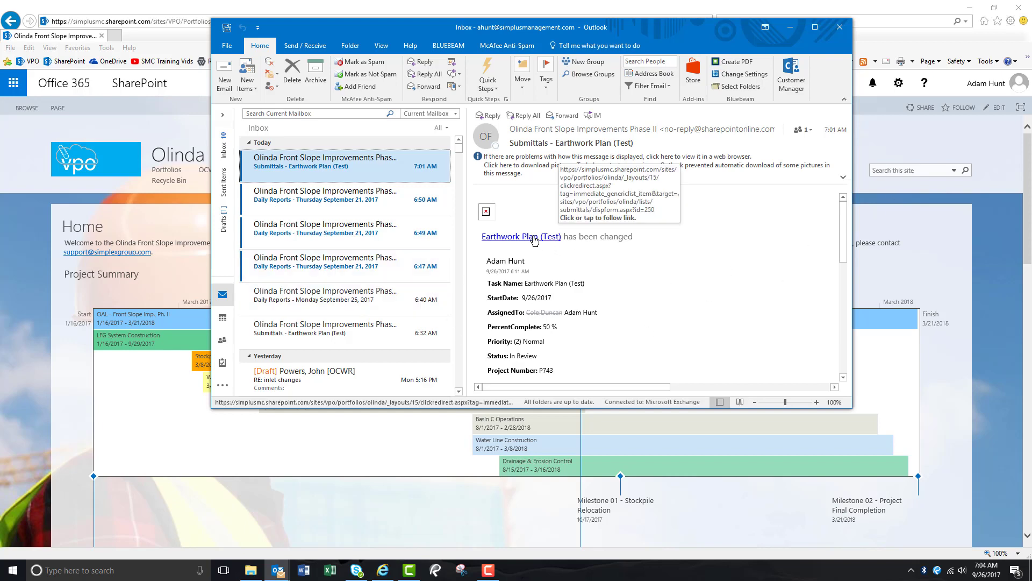
left_click(941, 232)
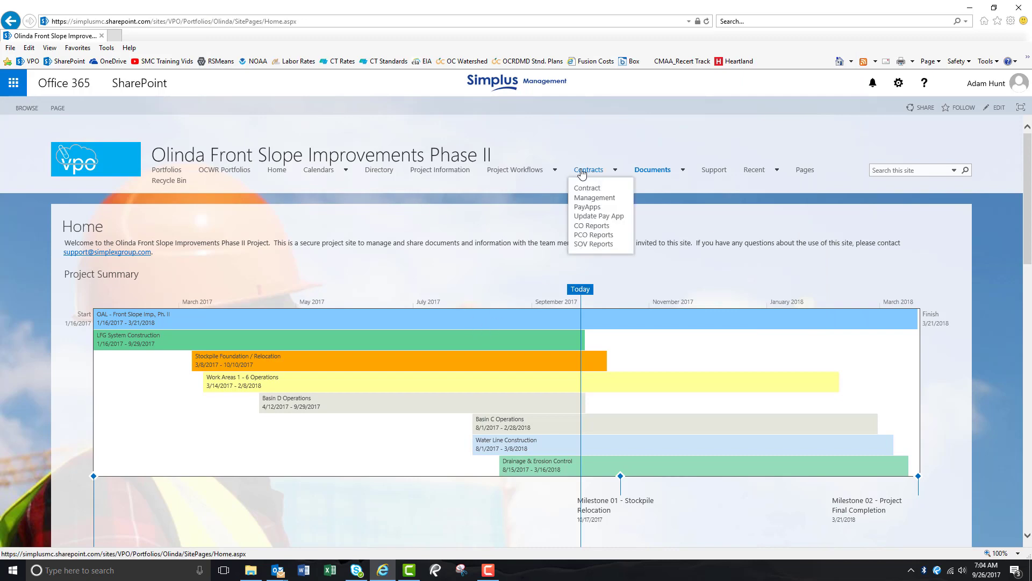
Open the Earthwork Plan (Test) submittal for editing from the project's Submittals list
scroll(356, 403, "down", 6)
scroll(359, 407, "up", 6)
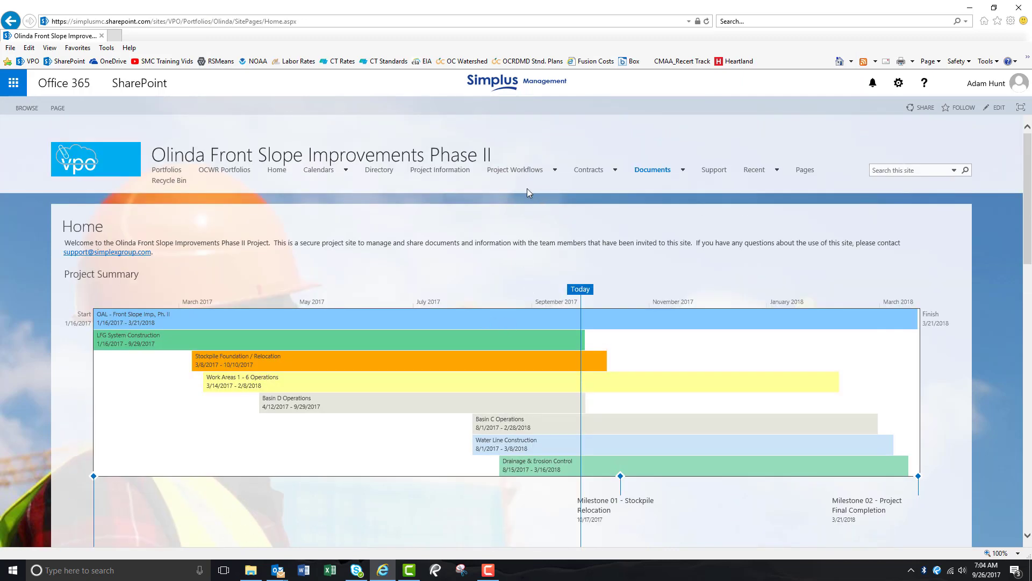
mouse_move(527, 173)
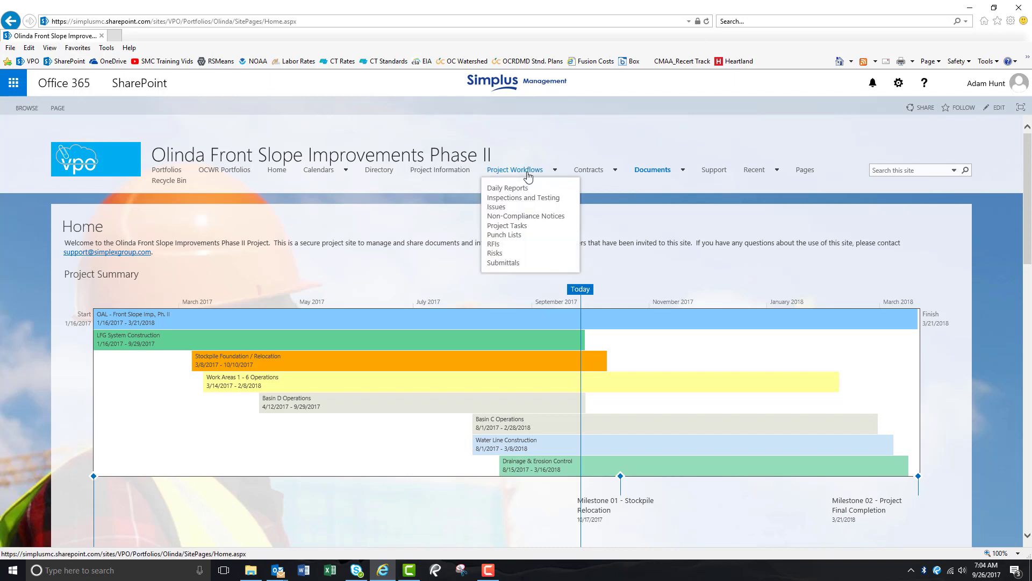
left_click(513, 263)
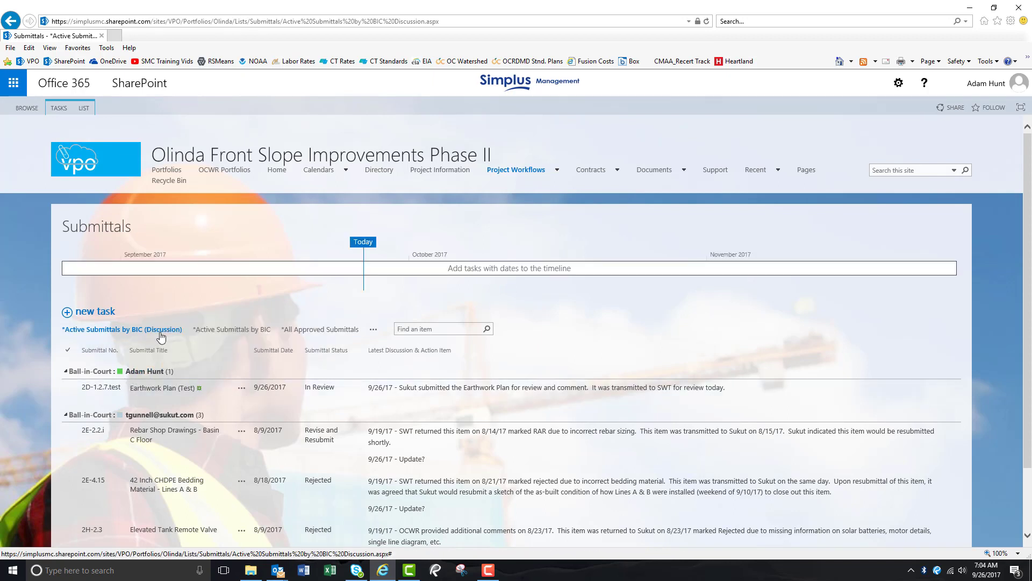
left_click(159, 388)
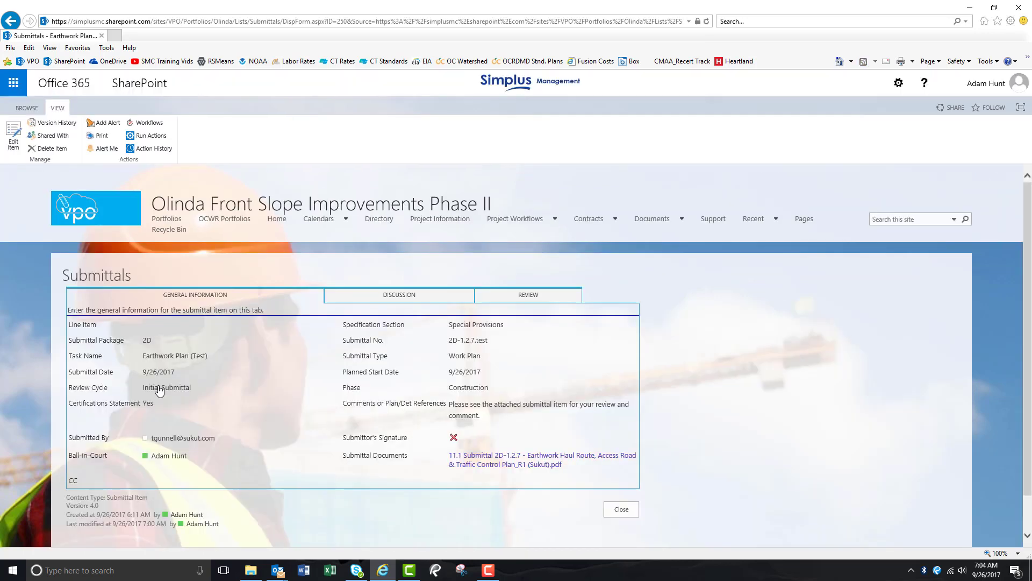
left_click(15, 135)
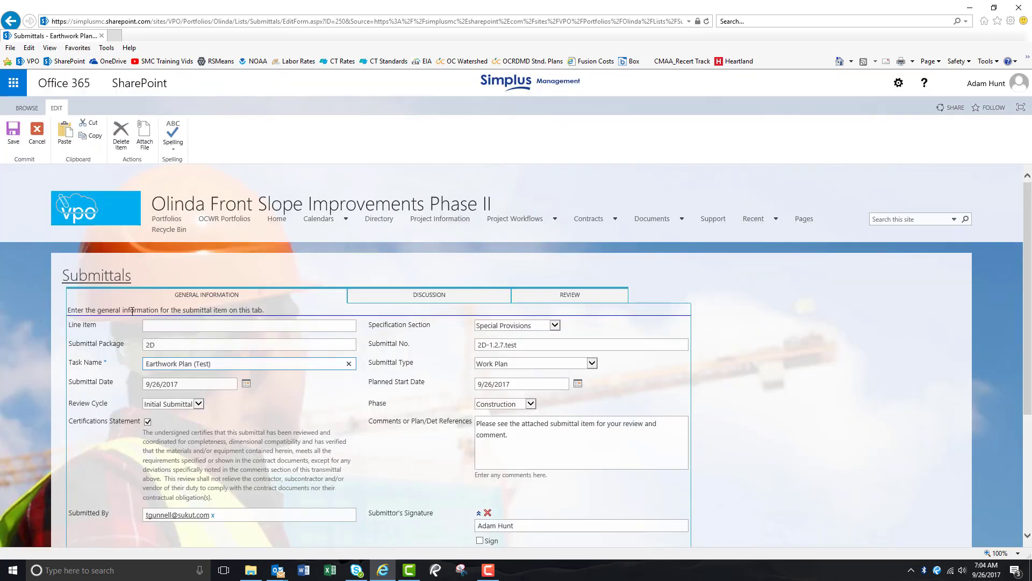
Review the reviewer's comments and set the Submittal Status to No Exceptions Taken
left_click(566, 296)
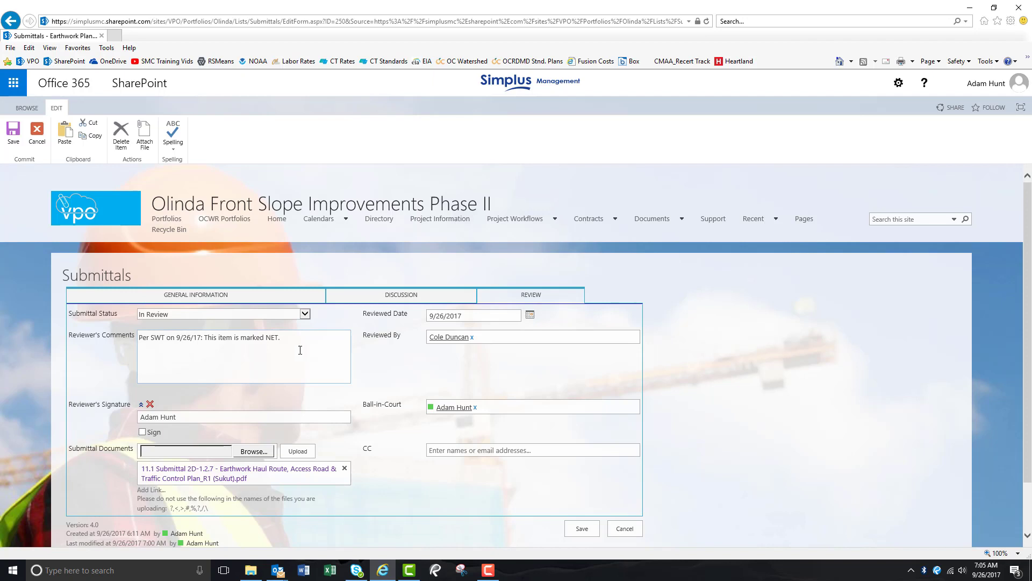
left_click_drag(300, 350, 138, 338)
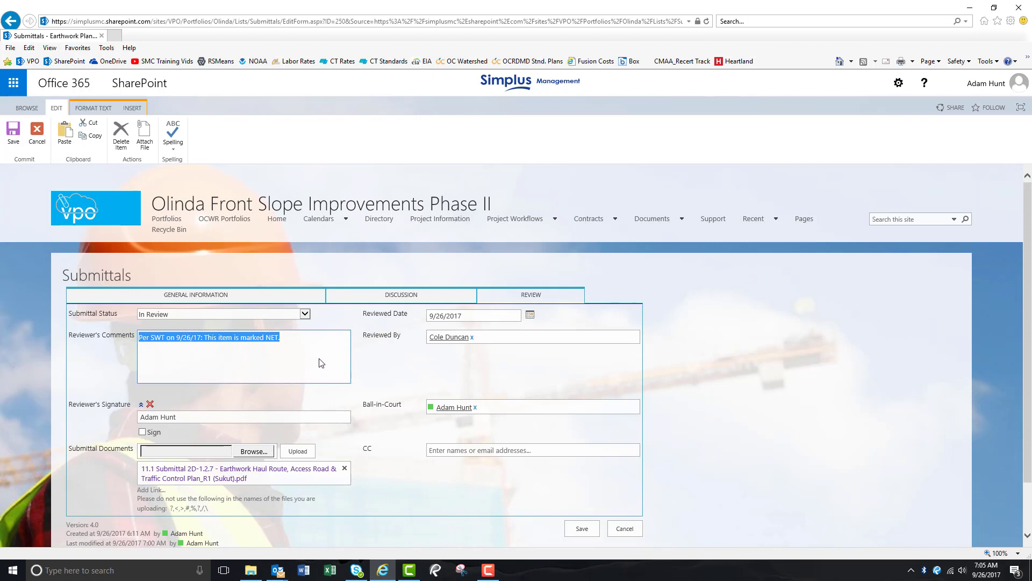
left_click(320, 358)
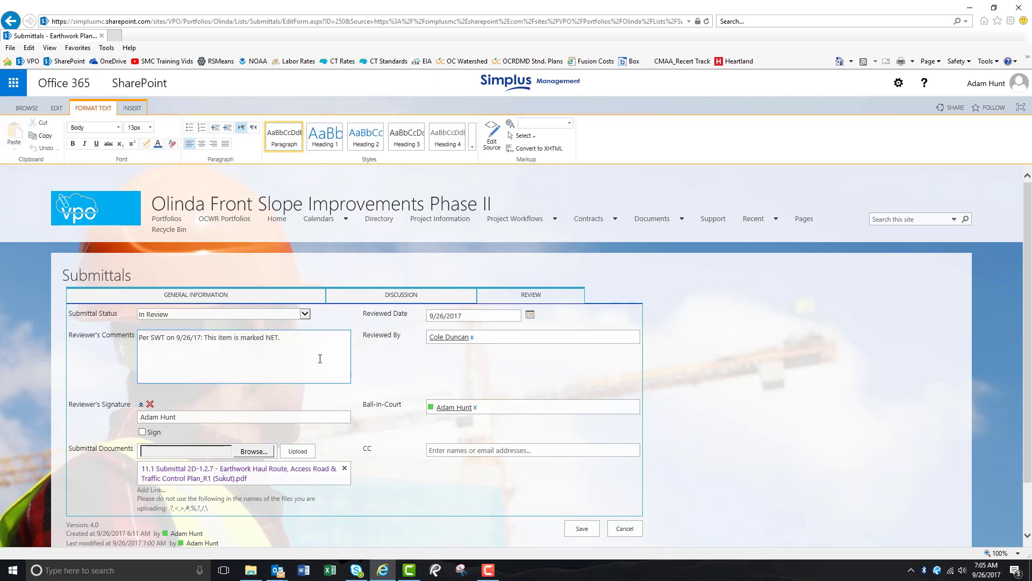
left_click(305, 315)
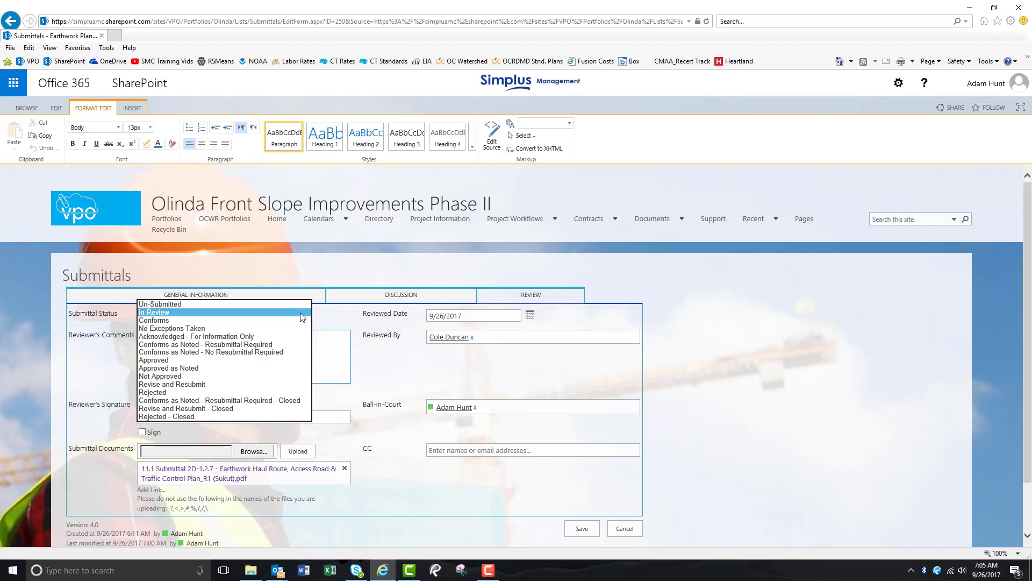
left_click(203, 329)
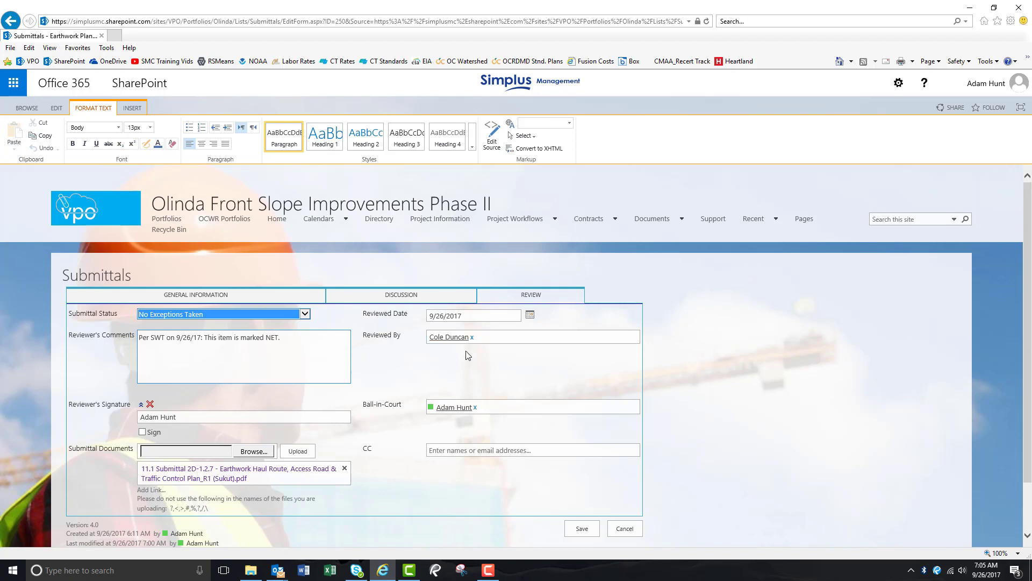
Append to the latest discussion: "SWT reviewed this item and returned it marked NET on the same day. Simplus transmitted this item back to Sukut on 9/26/17."
left_click(422, 296)
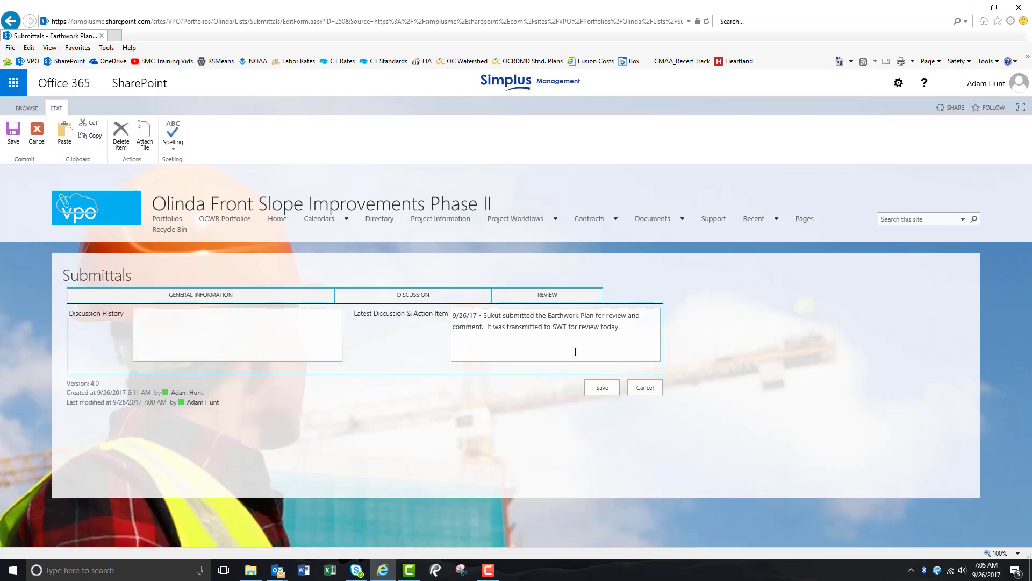
left_click(635, 329)
type("SWT reviewed ")
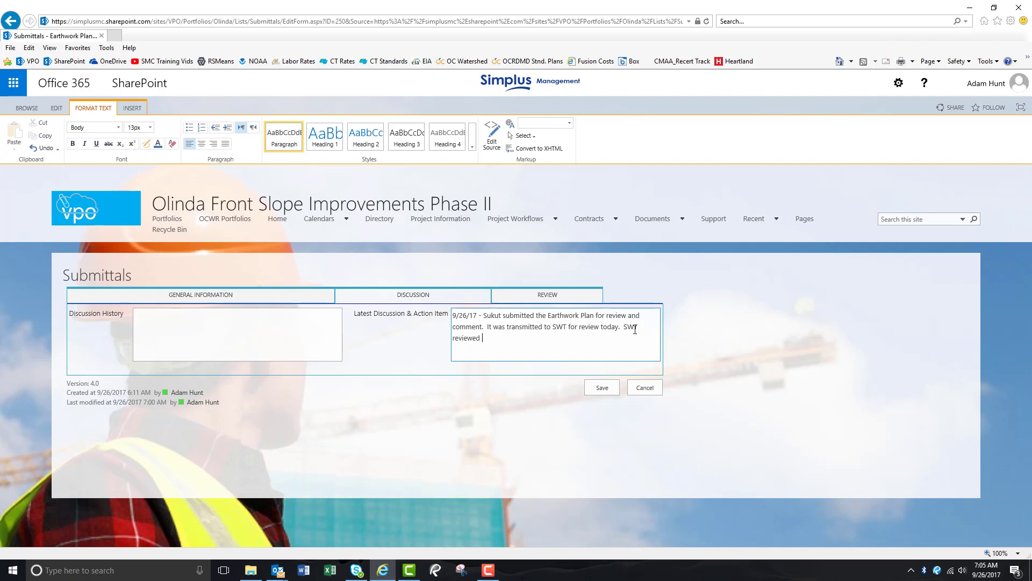
type("this item and returned it marked NET on the same day.  Simplus")
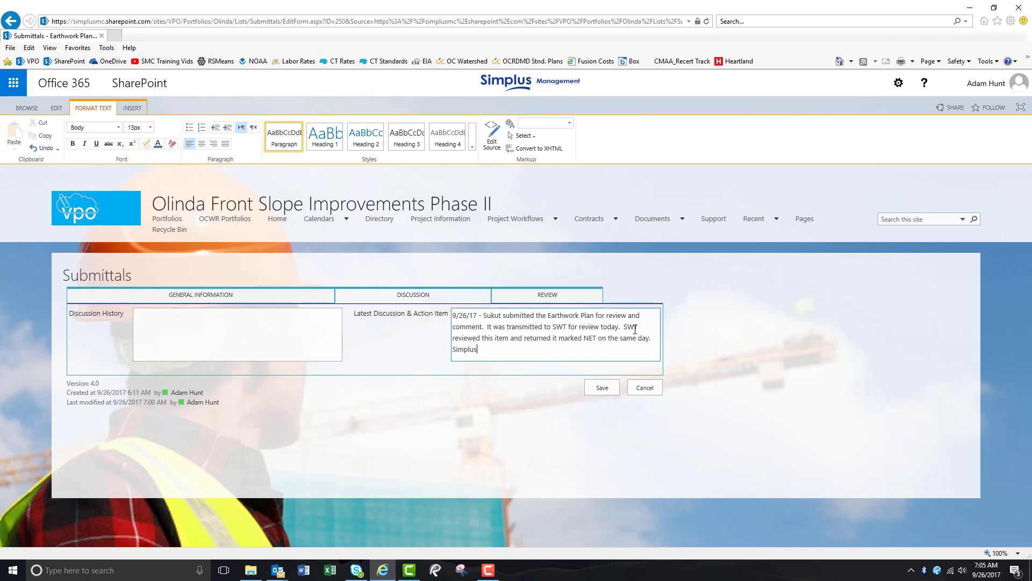
type(" transmitted this item back to Sukut on 9/26/17.")
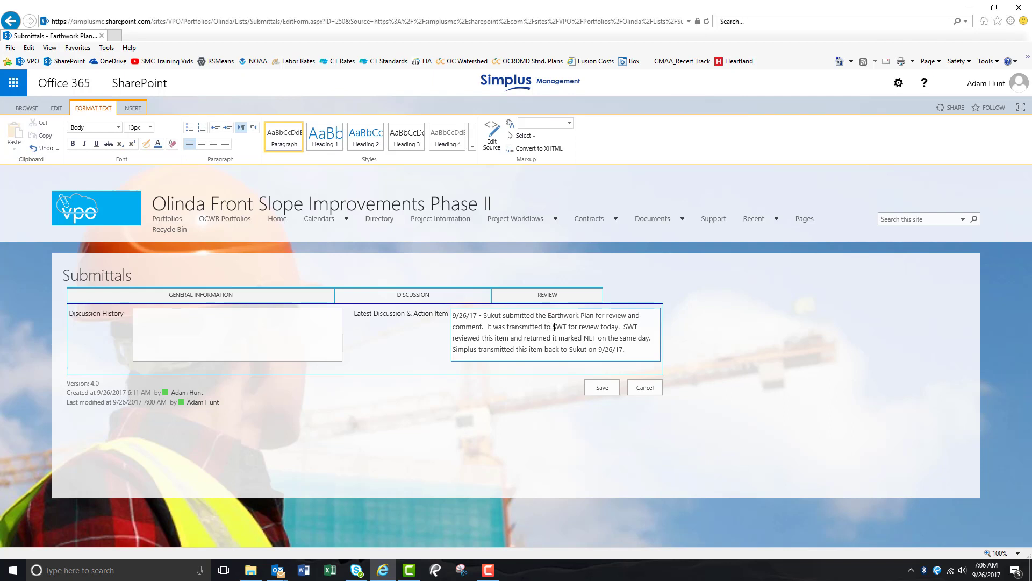
Reassign the submittal's Ball-in-Court to the Sukut contact's e-mail account and save the submittal
left_click(548, 294)
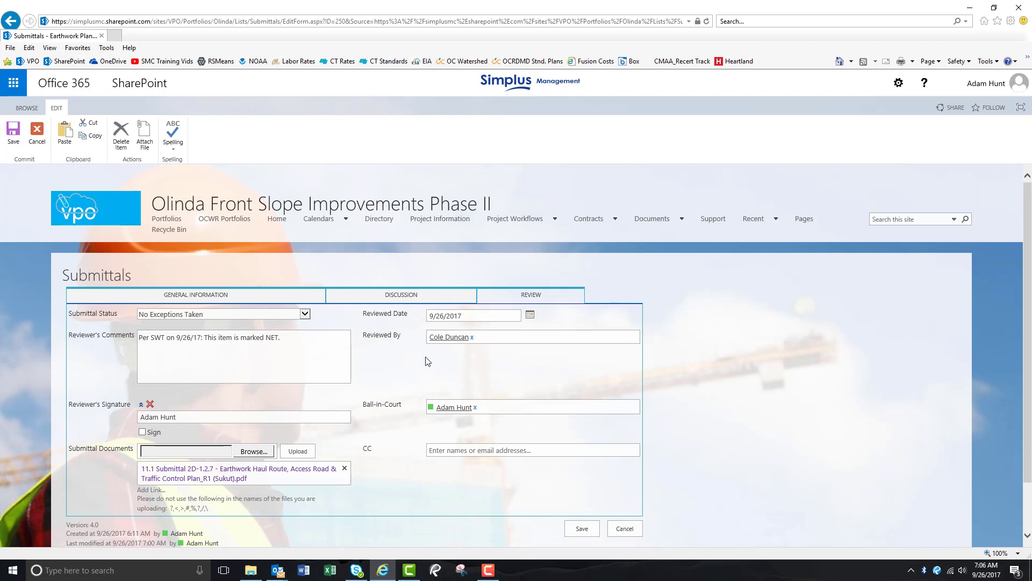
scroll(402, 362, "down", 1)
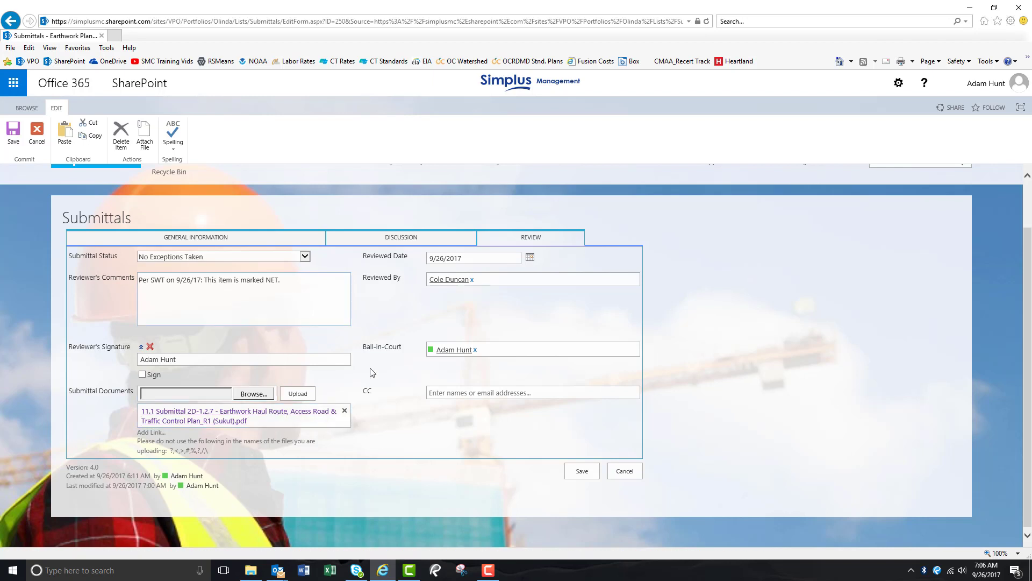
left_click(475, 350)
type("tgu")
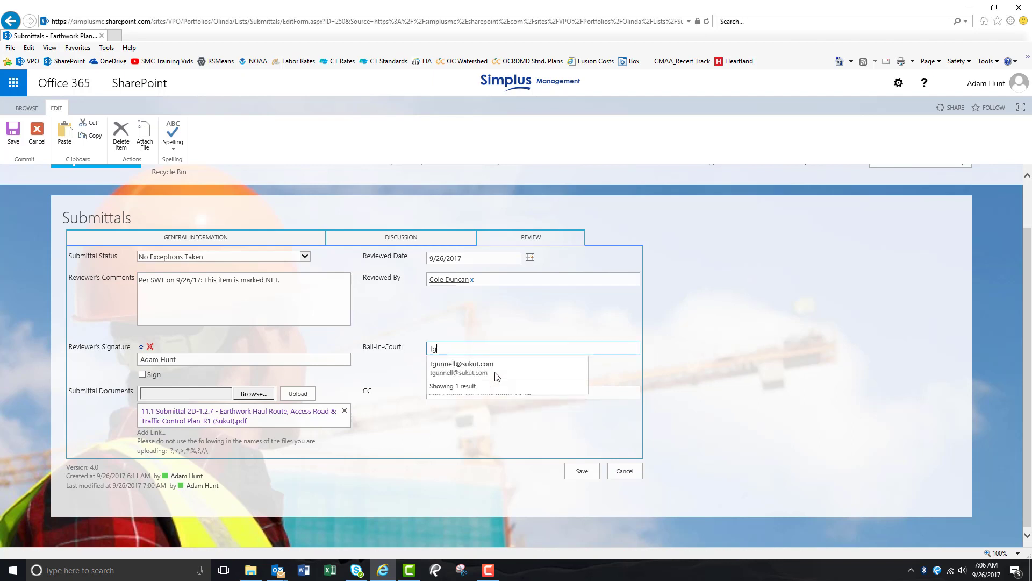
left_click(487, 370)
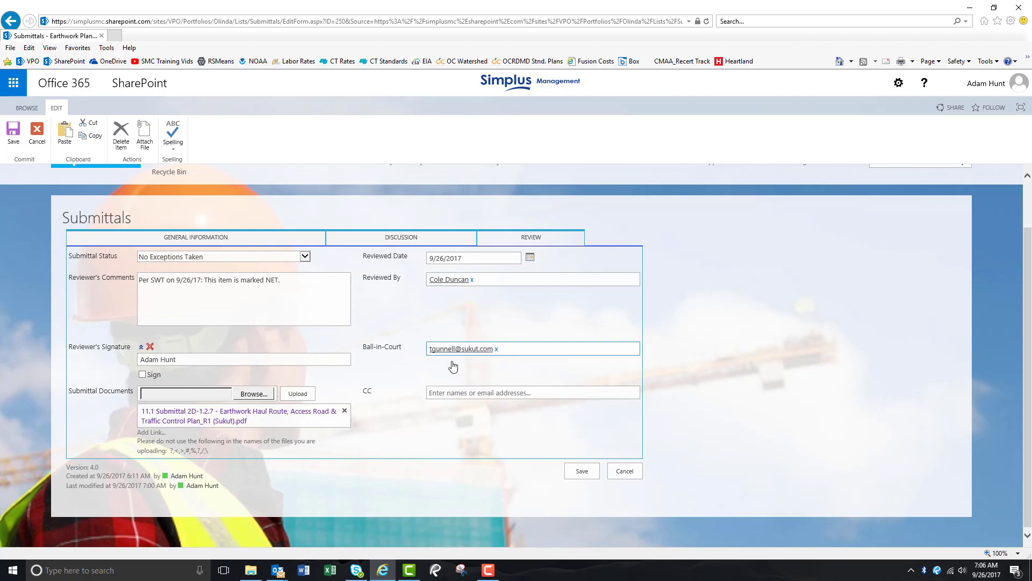
left_click(582, 471)
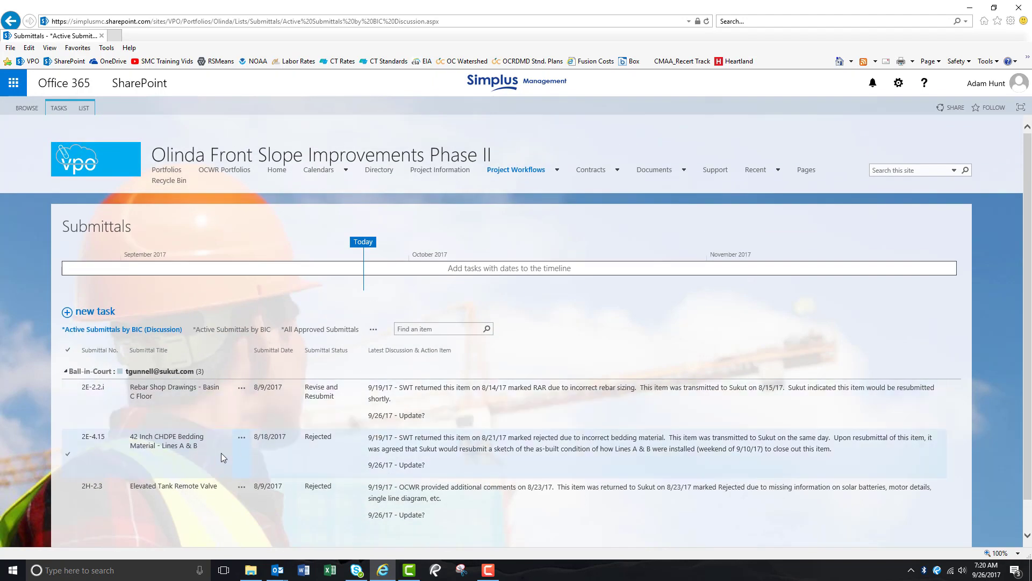
mouse_move(136, 376)
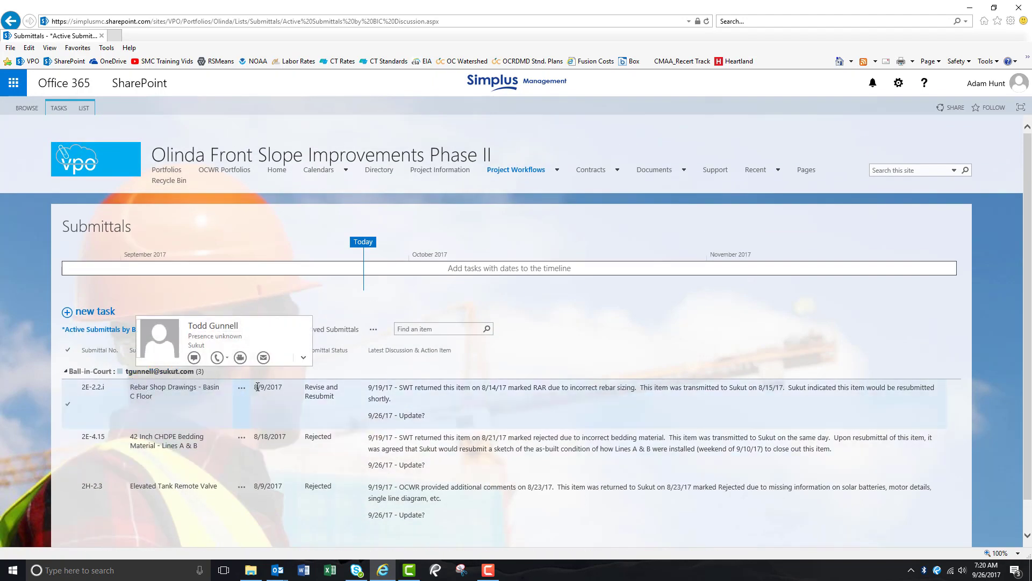